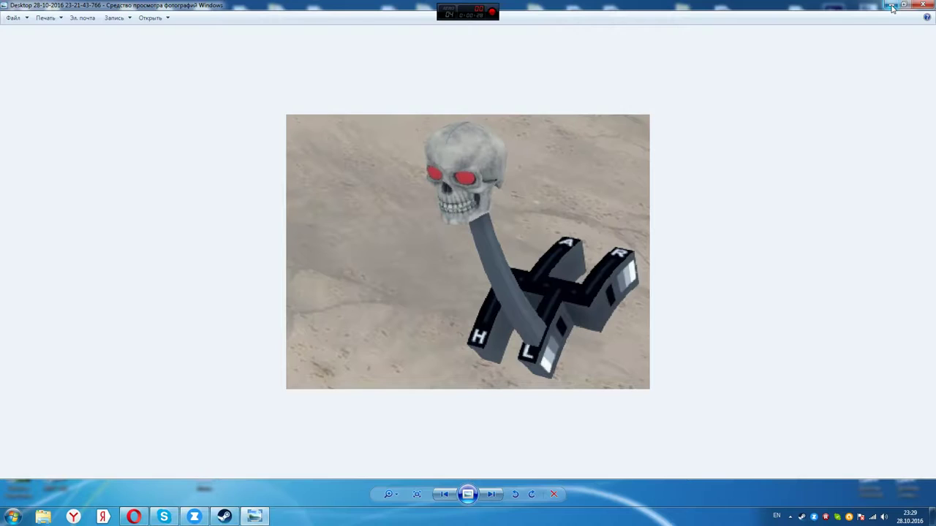
# Step: Put the skull lever picture aside and open the Steam Spintires installation folder, clear of the desktop's Spintires shortcuts
pyautogui.click(891, 6)
pyautogui.doubleClick(870, 477)
pyautogui.moveTo(596, 44)
pyautogui.mouseDown()
pyautogui.moveTo(577, 38)
pyautogui.moveTo(587, 36)
pyautogui.mouseUp()
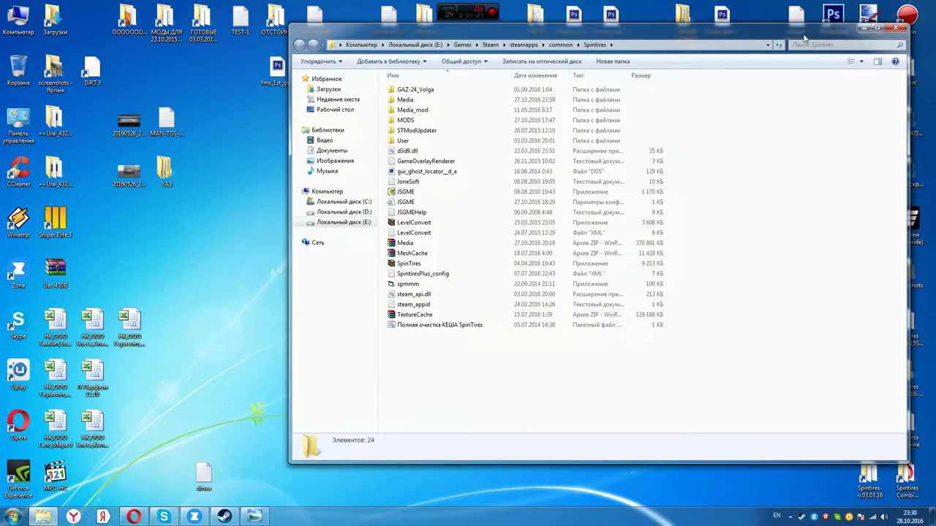
pyautogui.moveTo(805, 38); pyautogui.dragTo(608, 50)
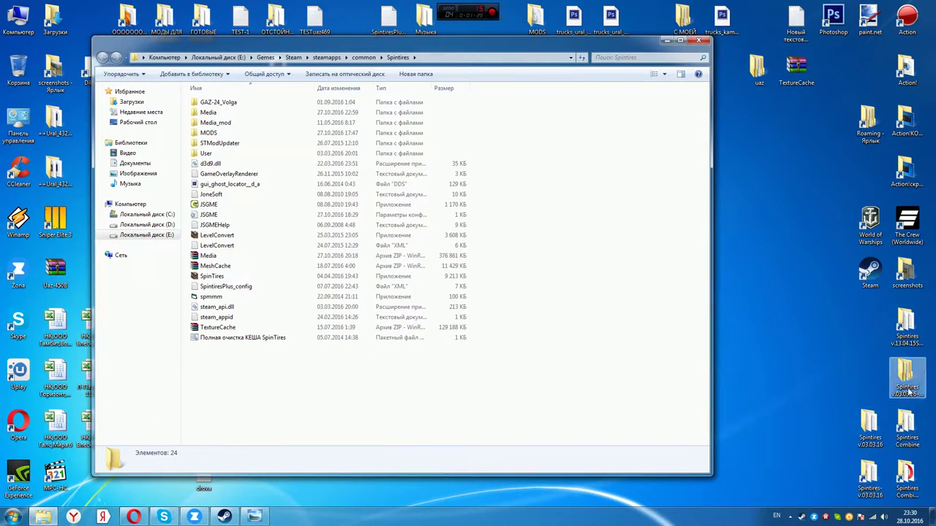
# Step: Look through the Spintires v.03.03.16 pirate folder and the Spintires v.13.04.15Steam folder, closing each one
pyautogui.doubleClick(912, 388)
pyautogui.doubleClick(256, 115)
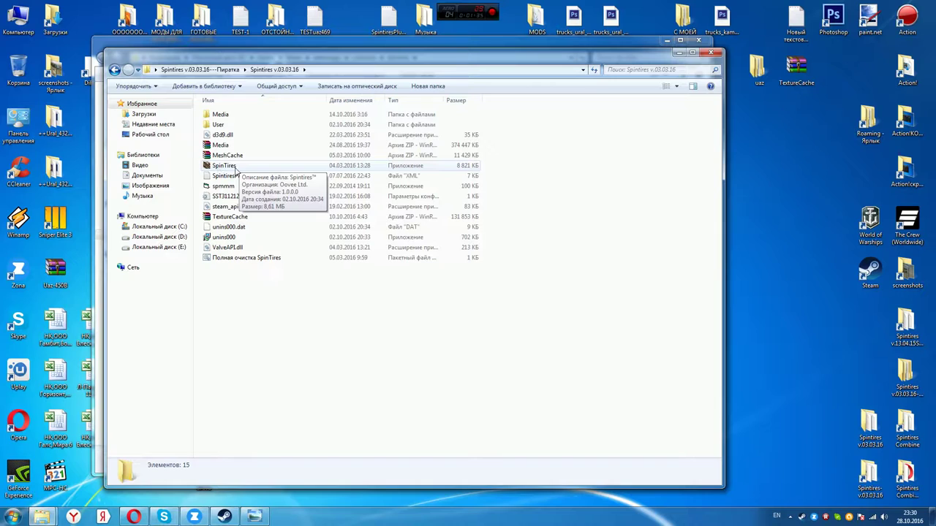
pyautogui.click(710, 53)
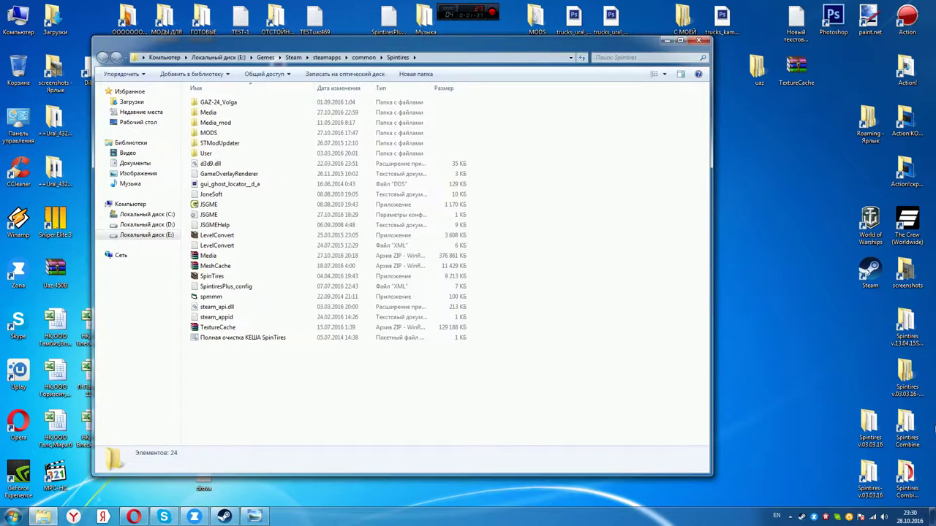
pyautogui.click(909, 338)
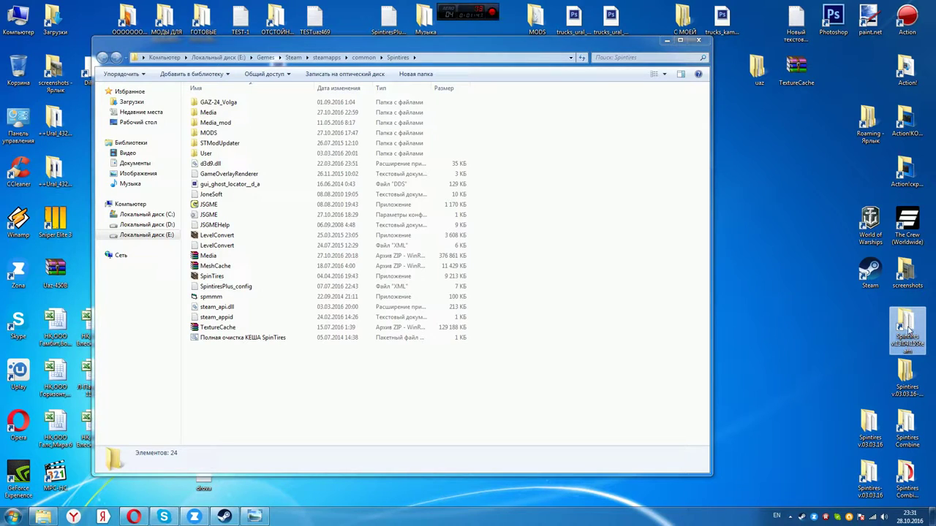
pyautogui.doubleClick(909, 333)
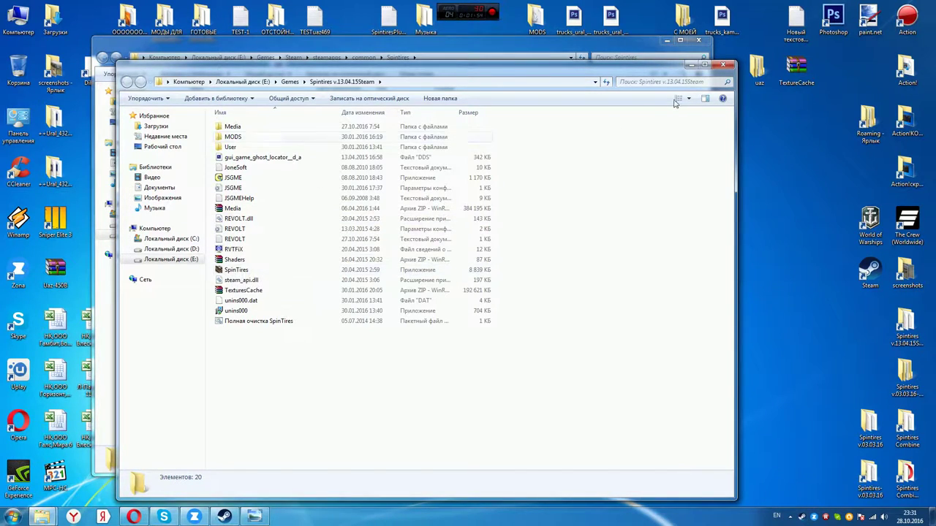
pyautogui.click(723, 64)
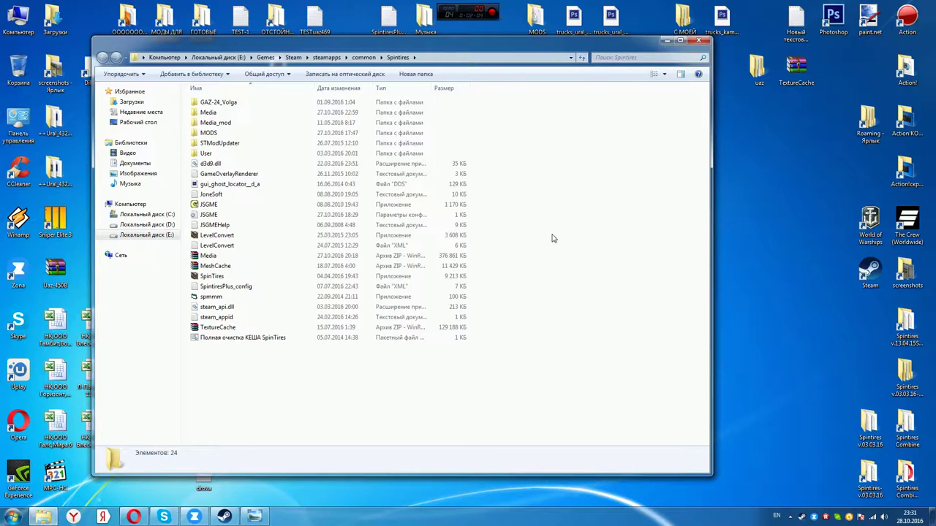
# Step: Check the Media folder of the Steam Spintires installation, and view the skull gear lever picture once more, closing both
pyautogui.doubleClick(211, 112)
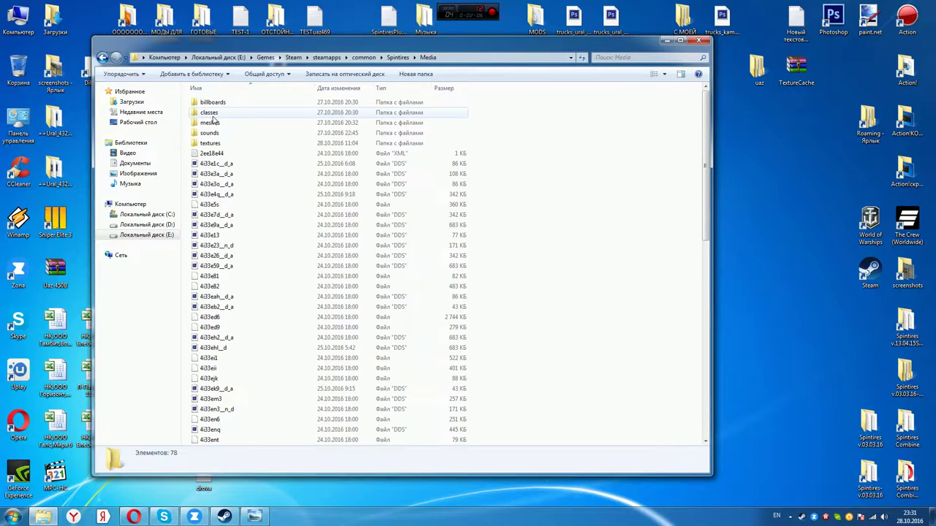
pyautogui.click(699, 39)
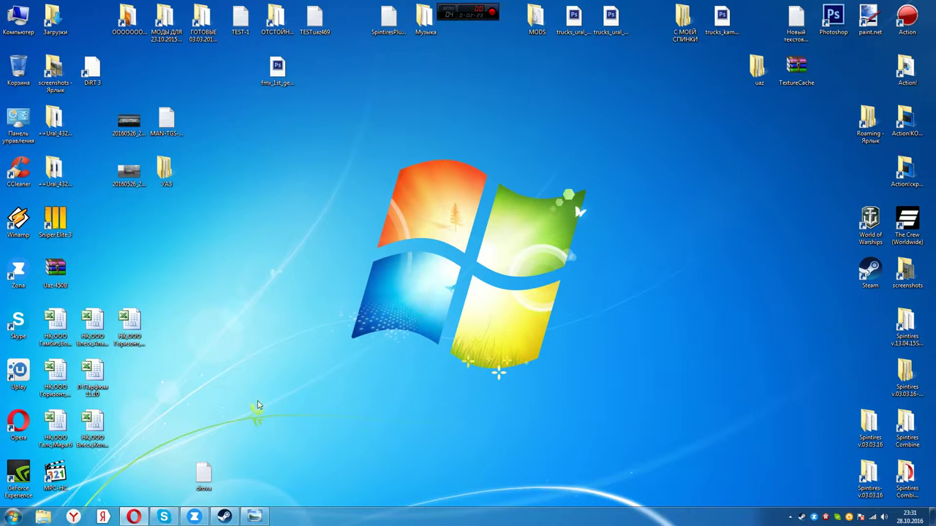
pyautogui.click(254, 517)
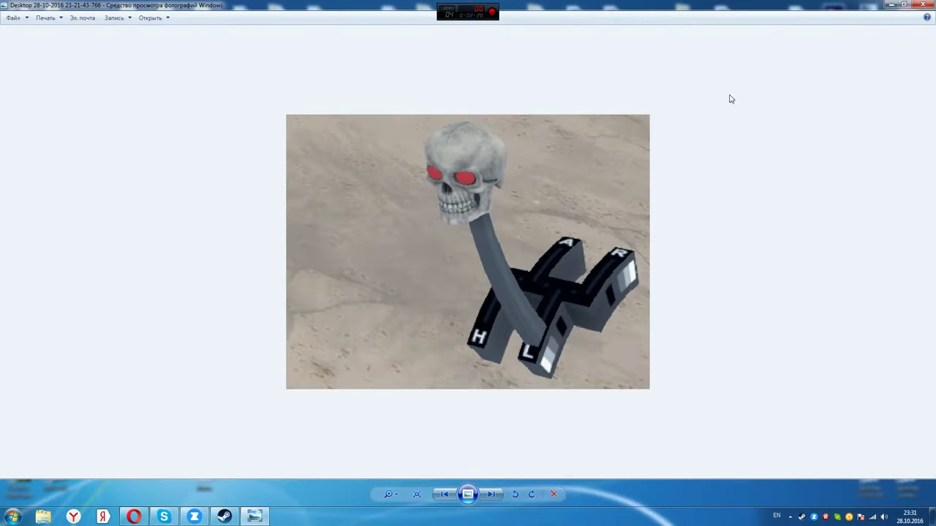
pyautogui.click(923, 6)
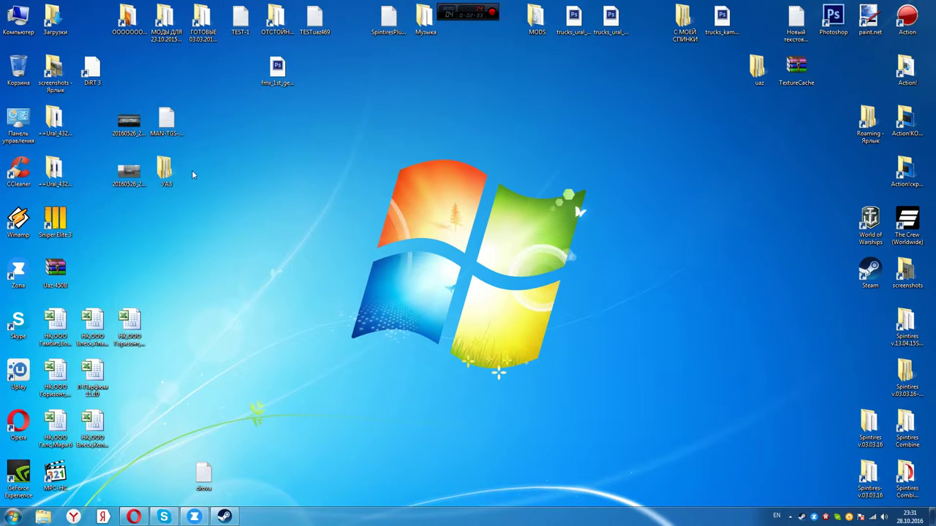
# Step: Open the downloaded ++richag_korobki_peredach_cherep_v1_0_by_tatoo mod folder from the downloads and move its window aside
pyautogui.doubleClick(53, 17)
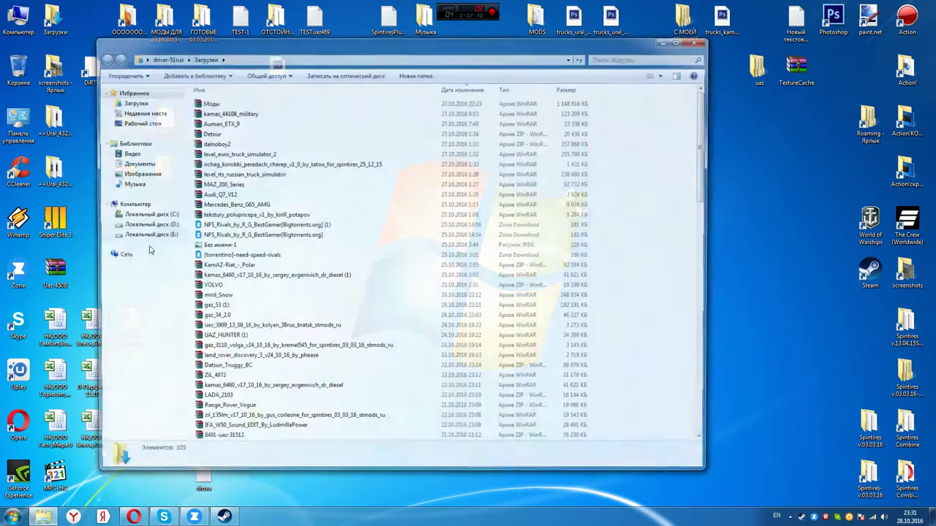
pyautogui.scroll(-12, 275, 296)
pyautogui.click(229, 391)
pyautogui.doubleClick(228, 391)
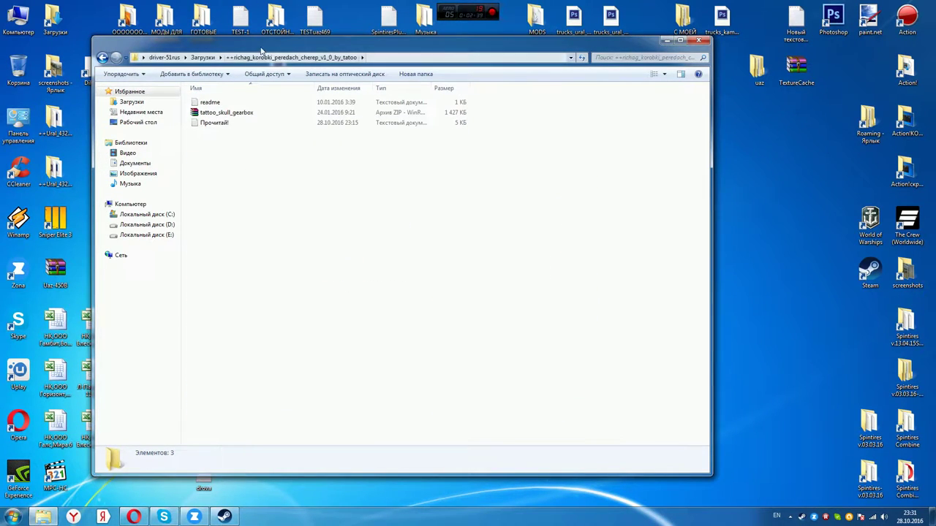
pyautogui.moveTo(263, 52); pyautogui.dragTo(196, 62)
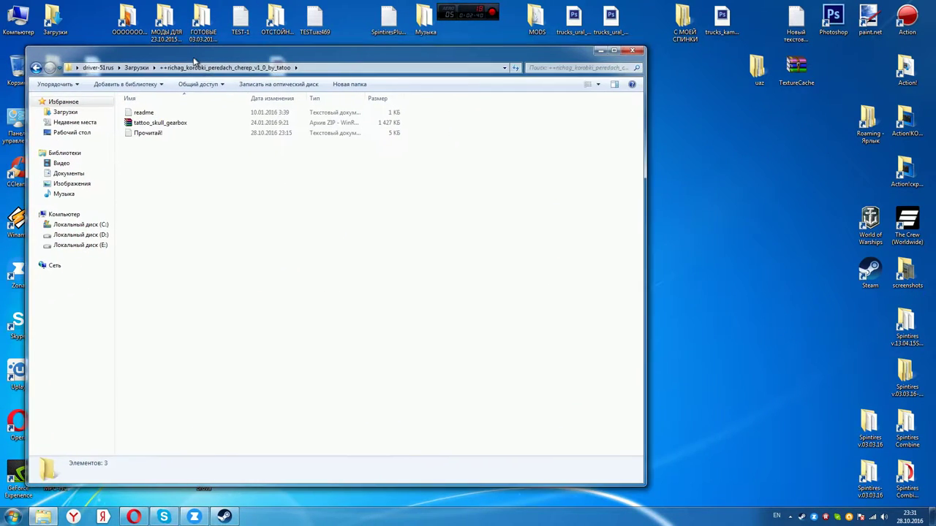
# Step: Open the Steam Spintires installation folder and place its window beside the mod folder
pyautogui.click(875, 479)
pyautogui.doubleClick(875, 479)
pyautogui.moveTo(323, 73); pyautogui.dragTo(608, 66)
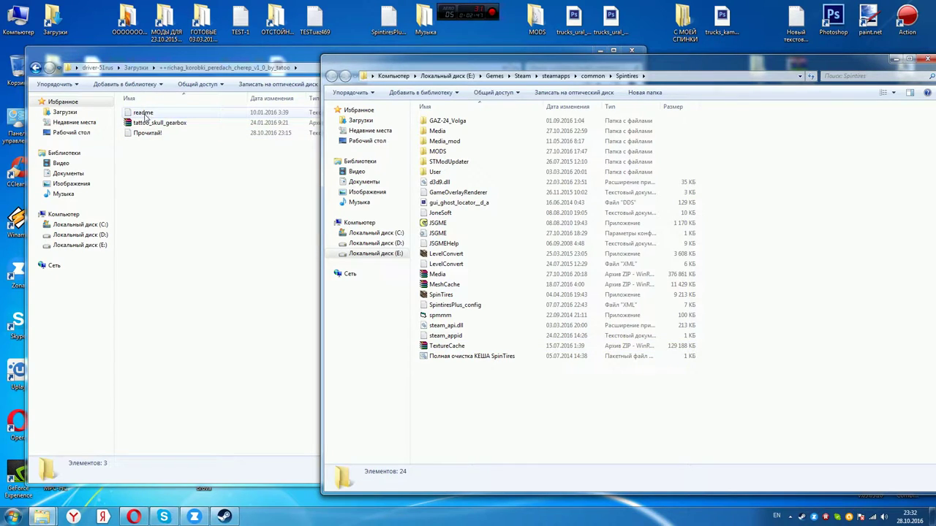
# Step: Read the readme installation notes and the links and group message in Прочитай! from the mod folder, closing both files
pyautogui.doubleClick(144, 114)
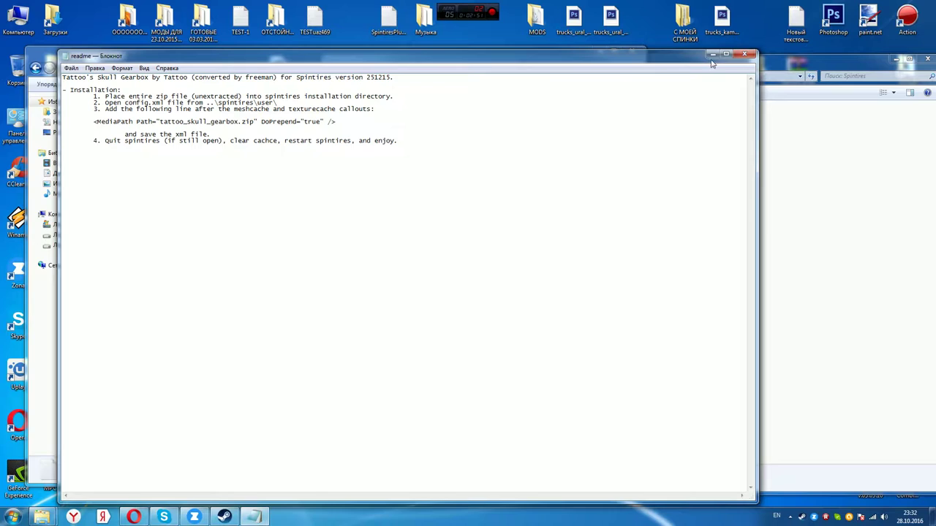
pyautogui.click(745, 54)
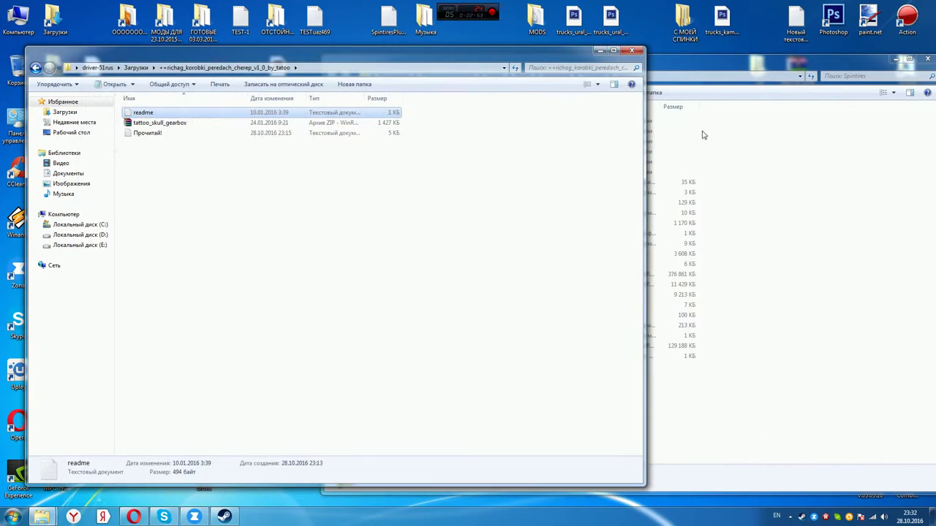
pyautogui.doubleClick(148, 134)
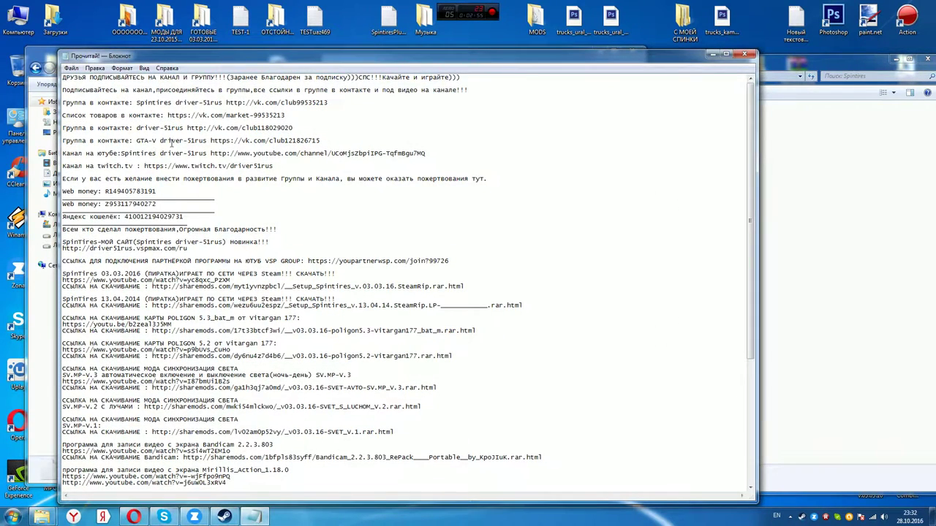
pyautogui.scroll(-10, 170, 137)
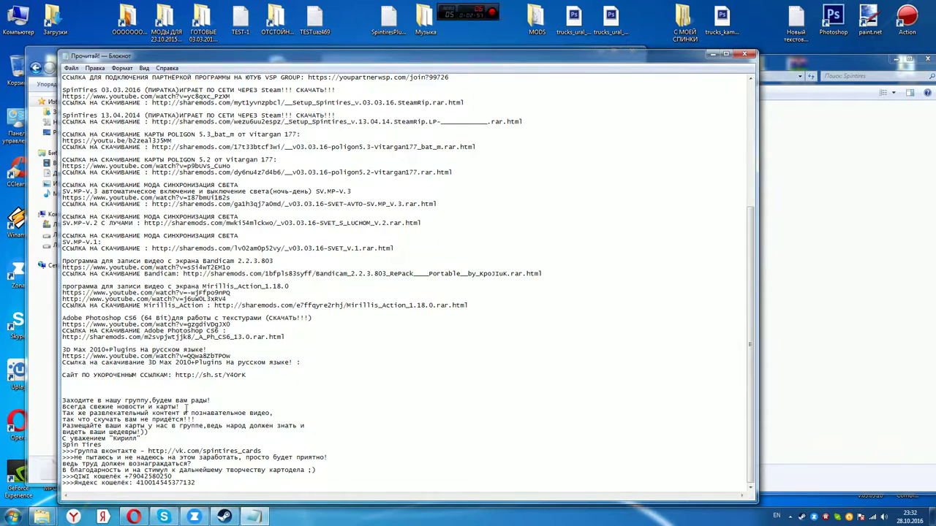
pyautogui.moveTo(258, 374); pyautogui.dragTo(161, 78)
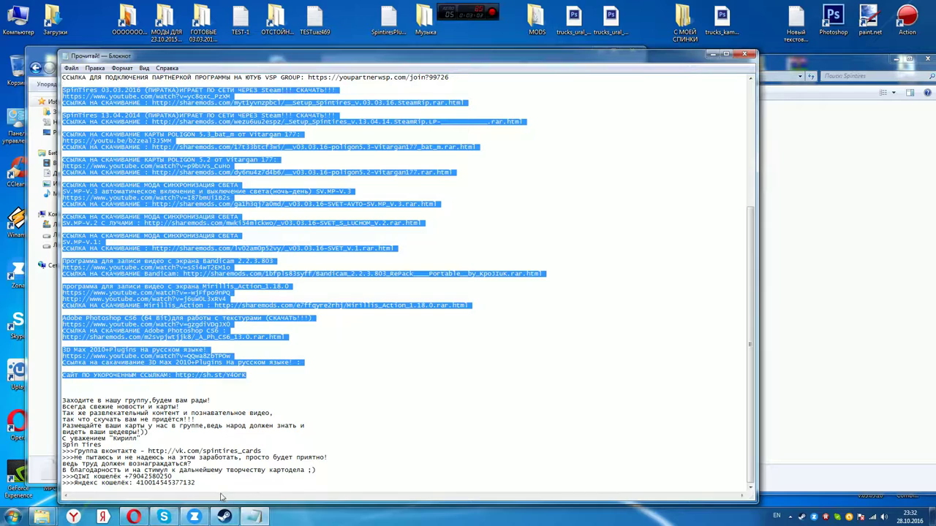
pyautogui.moveTo(220, 489); pyautogui.dragTo(59, 401)
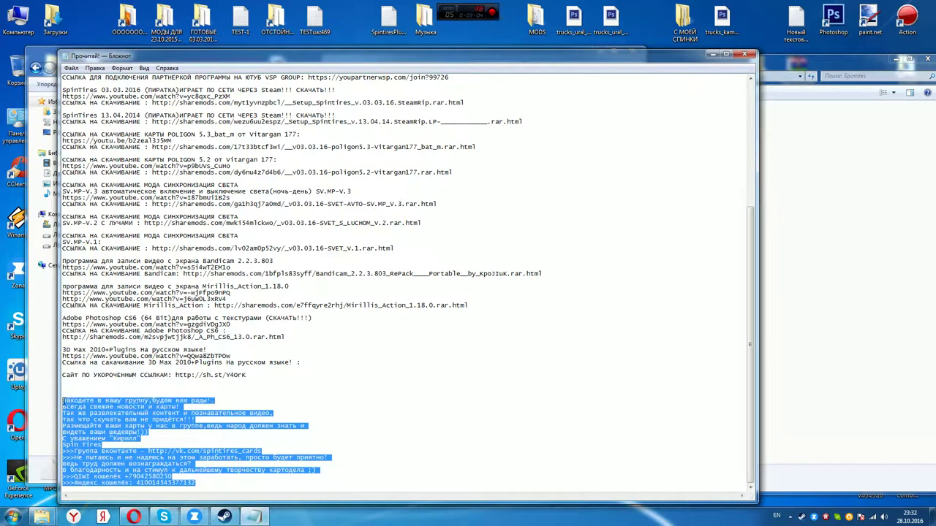
pyautogui.click(751, 53)
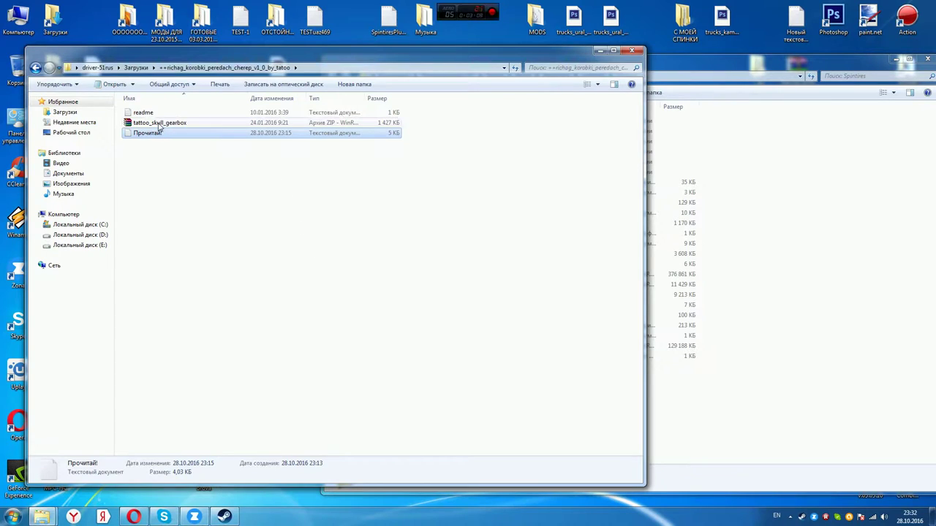
# Step: Open the tattoo_skull_gearbox archive and arrange it beside the Spintires installation folder
pyautogui.click(158, 124)
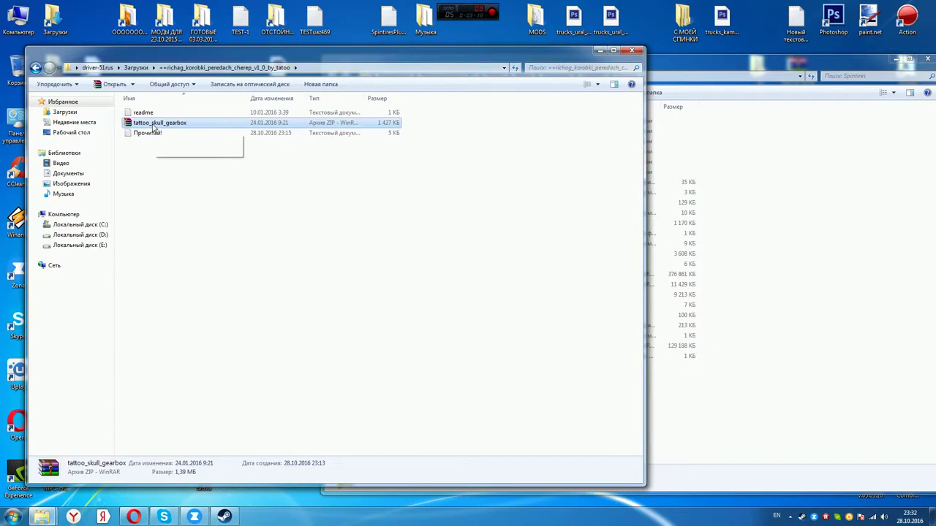
pyautogui.doubleClick(153, 125)
pyautogui.moveTo(518, 43); pyautogui.dragTo(364, 127)
pyautogui.click(674, 108)
pyautogui.click(562, 119)
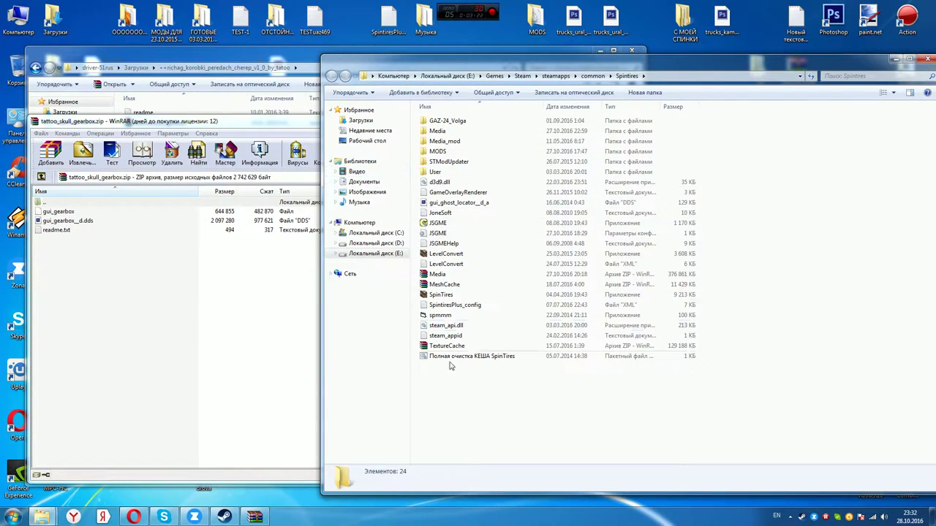
# Step: Read the readme.txt inside the tattoo_skull_gearbox archive, close it, and return to the Spintires folder
pyautogui.doubleClick(52, 231)
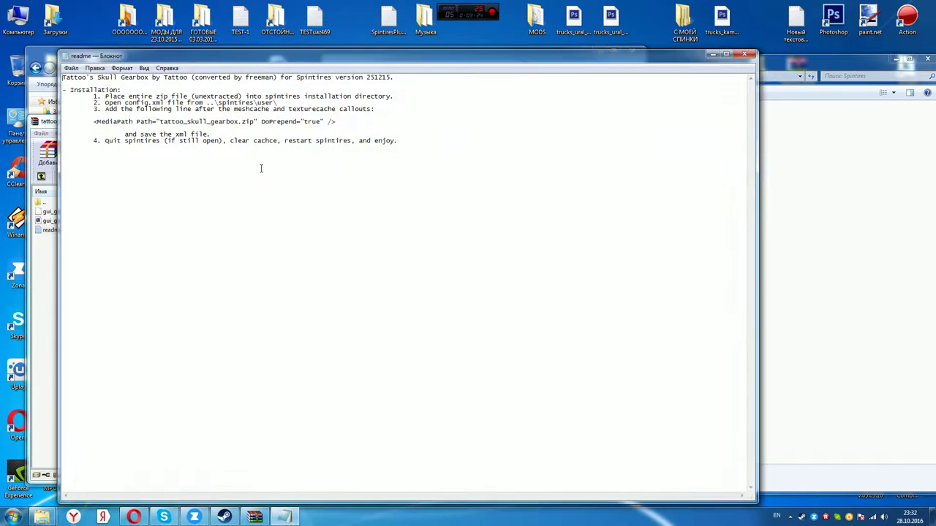
pyautogui.click(744, 55)
pyautogui.click(880, 310)
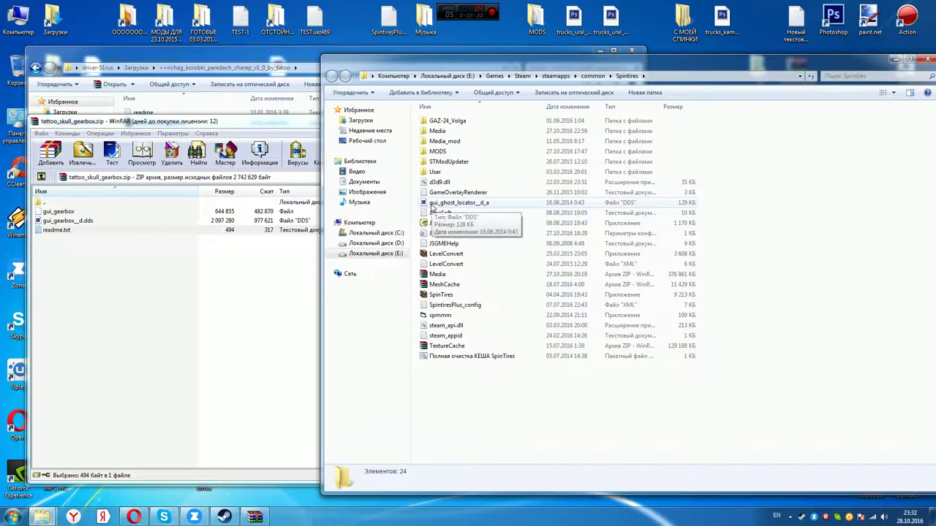
# Step: Launch SpinTires, examine the current gear lever on the truck by shifting gears, and exit the game
pyautogui.doubleClick(440, 296)
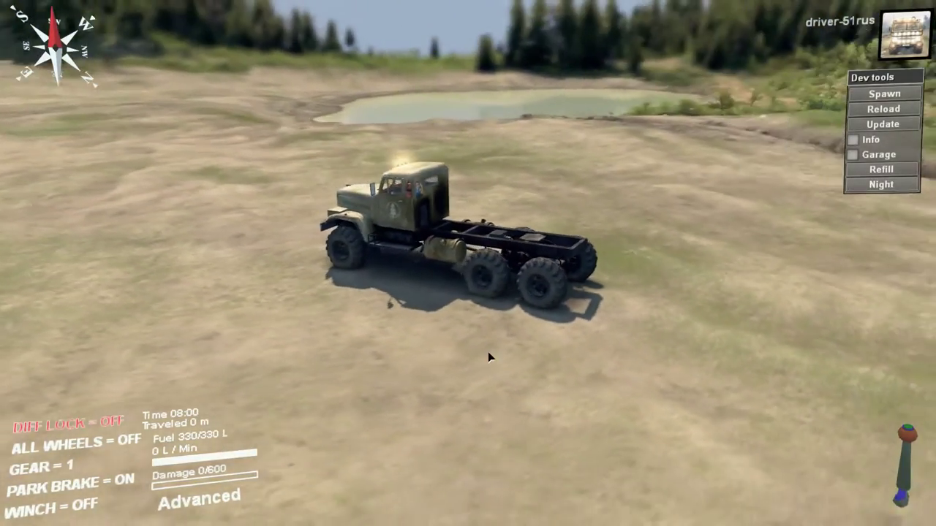
pyautogui.hotkey('shift', 's')
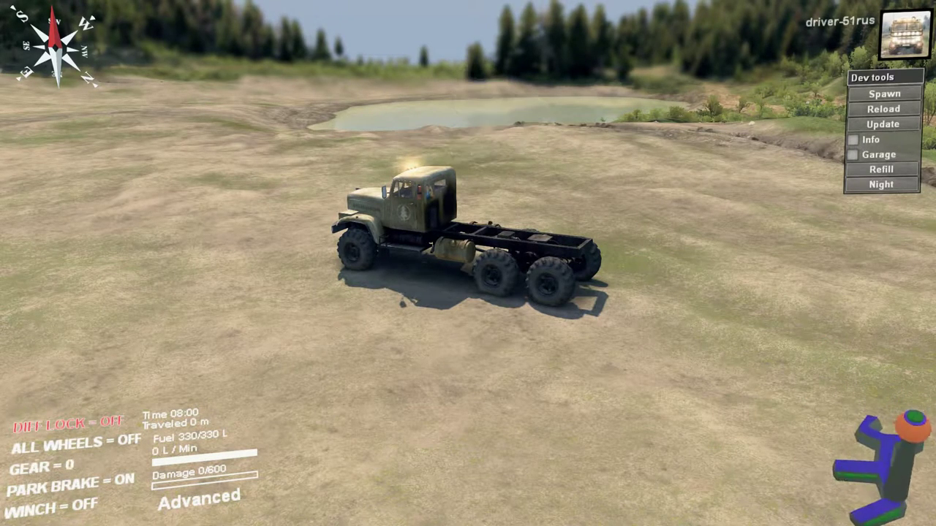
pyautogui.moveTo(403, 304); pyautogui.dragTo(733, 381)
pyautogui.press('Escape')
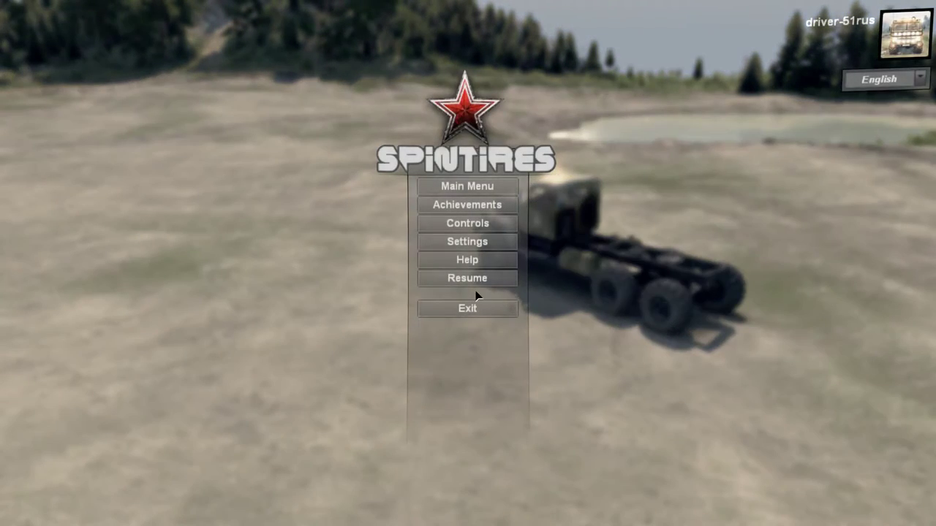
pyautogui.click(459, 310)
pyautogui.click(453, 280)
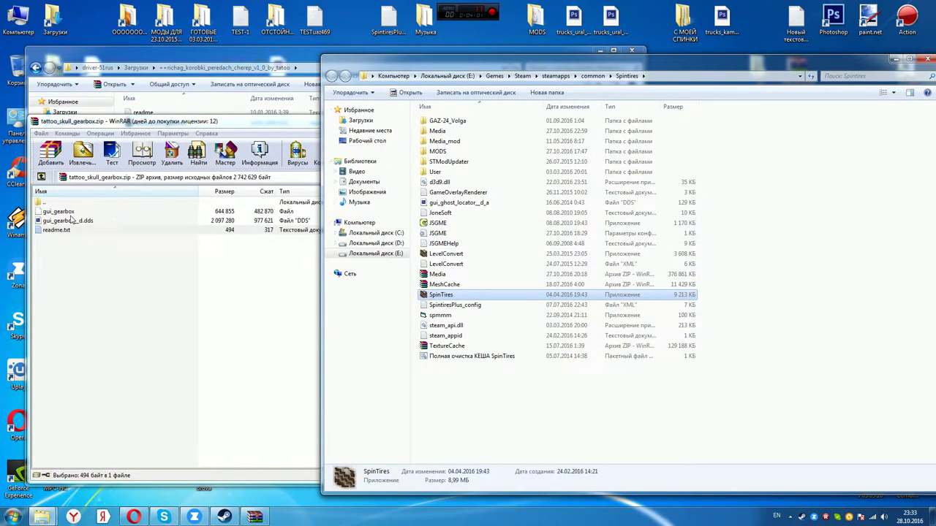
# Step: Highlight the gui_gearbox file in the archive and the User folder in the Spintires installation
pyautogui.click(59, 211)
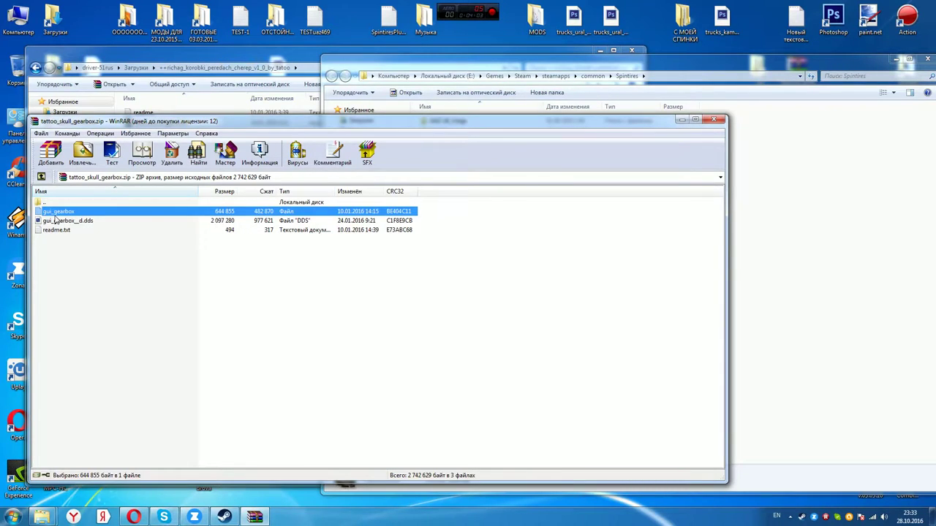
pyautogui.click(854, 396)
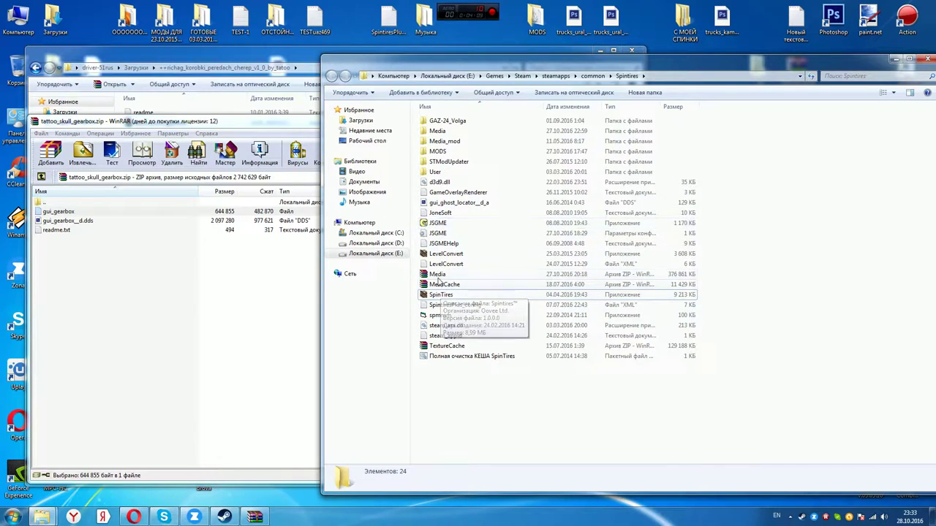
pyautogui.click(435, 173)
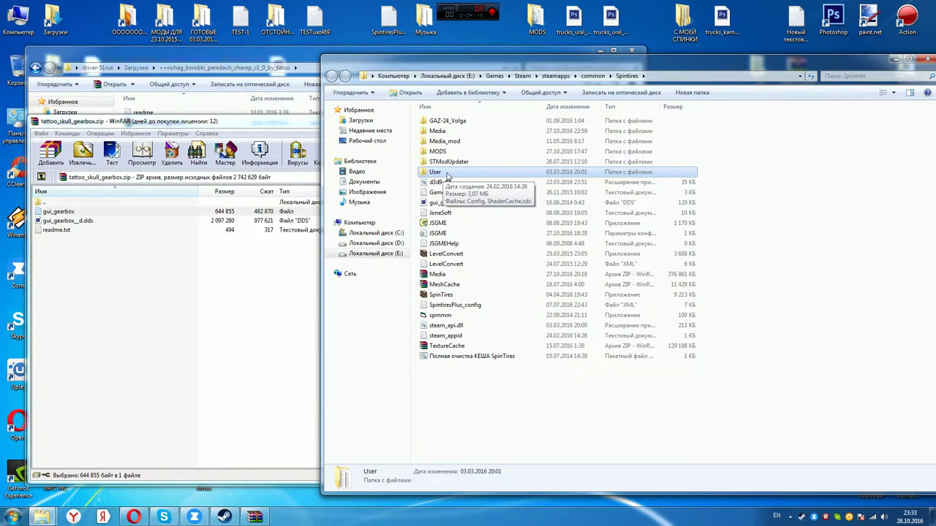
# Step: Open the backup folder С МОЕЙ СПИНКИ on the desktop, highlight all the backed-up game files, and close the folder
pyautogui.doubleClick(685, 16)
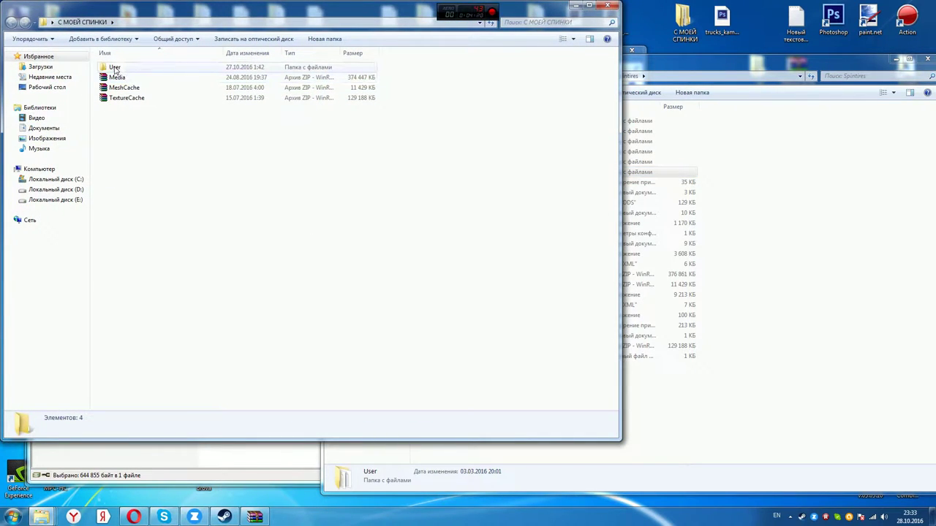
pyautogui.hotkey('ctrl', 'a')
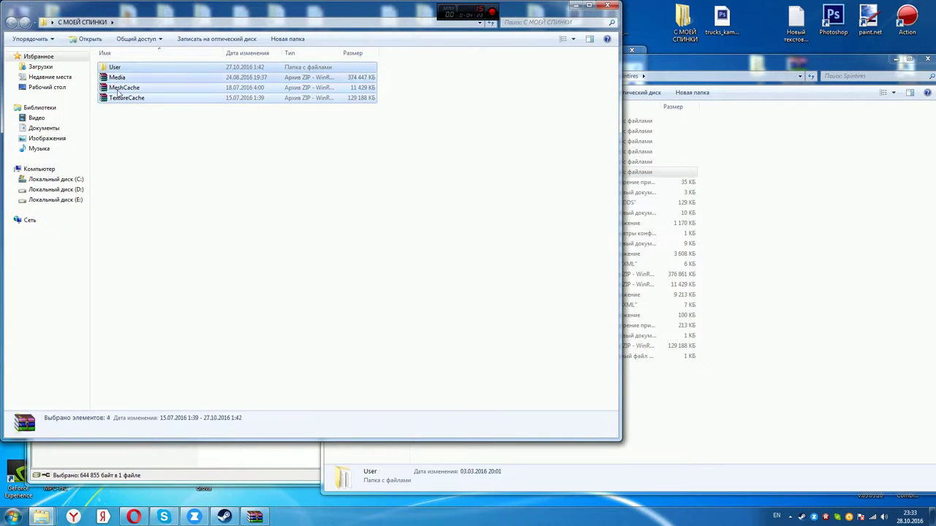
pyautogui.click(746, 441)
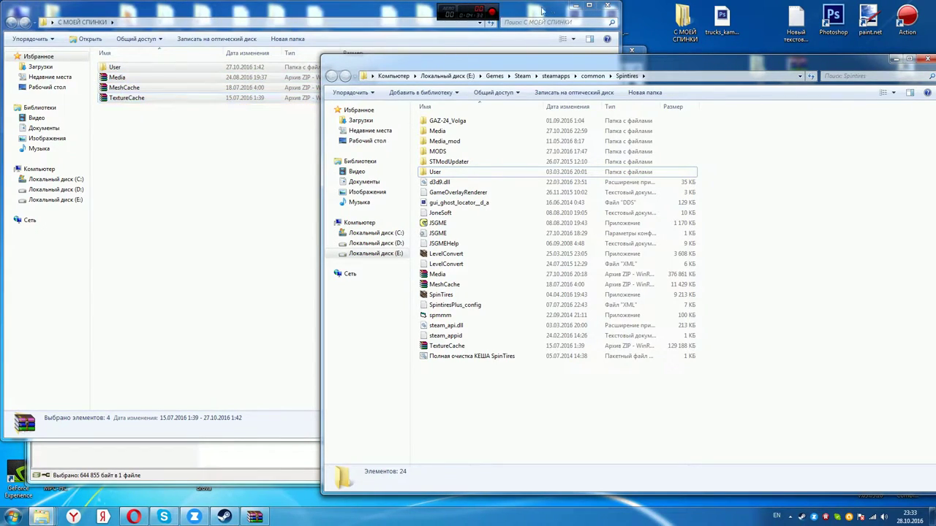
pyautogui.click(609, 8)
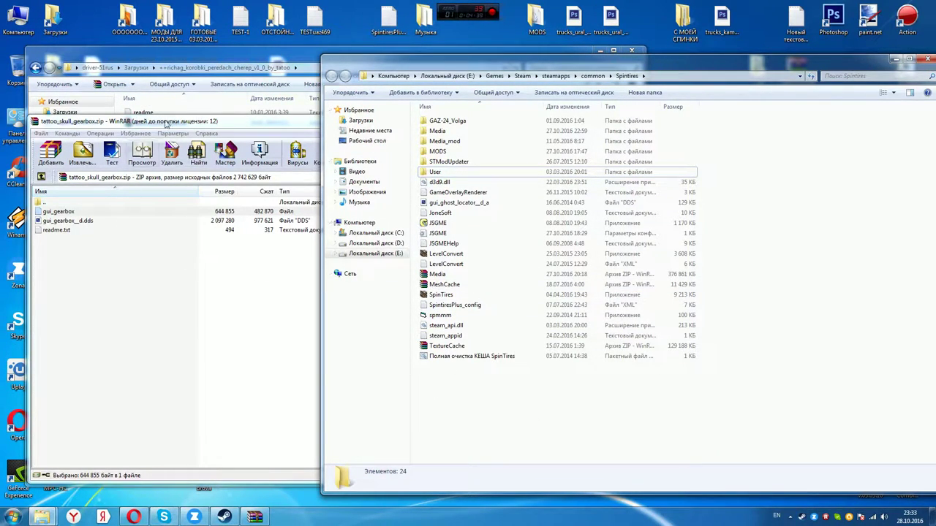
# Step: Add gui_gearbox from tattoo_skull_gearbox.zip to MeshCache.zip in the Spintires folder, replacing the existing file, and close MeshCache.zip
pyautogui.moveTo(168, 124); pyautogui.dragTo(136, 121)
pyautogui.click(799, 321)
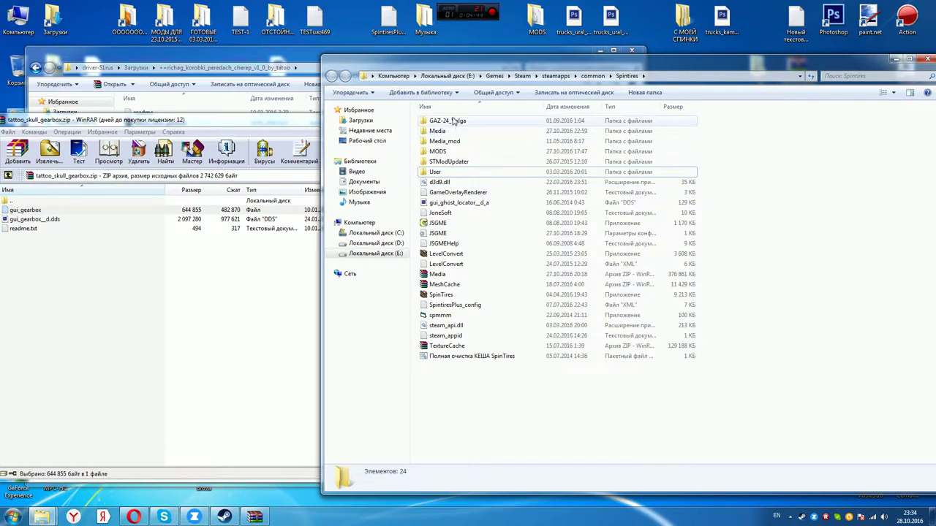
pyautogui.doubleClick(447, 286)
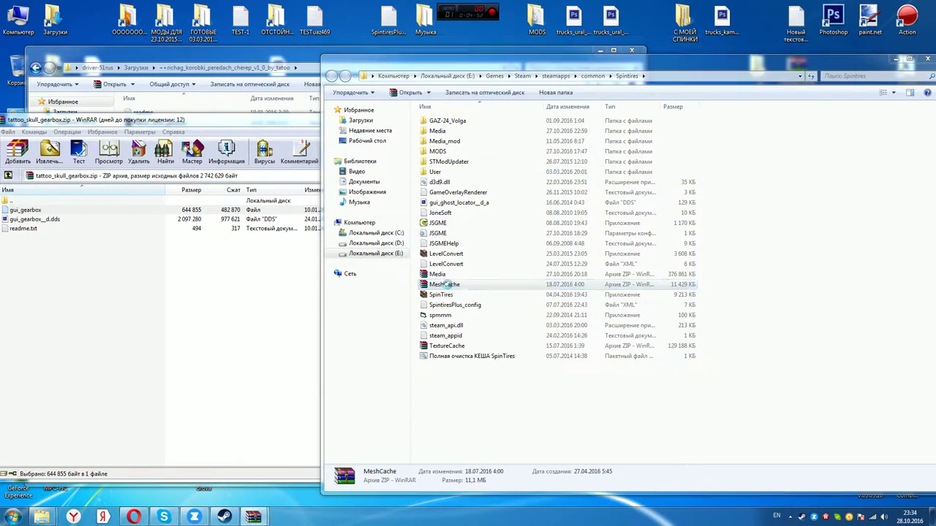
pyautogui.moveTo(412, 39); pyautogui.dragTo(498, 60)
pyautogui.moveTo(28, 214); pyautogui.dragTo(763, 292)
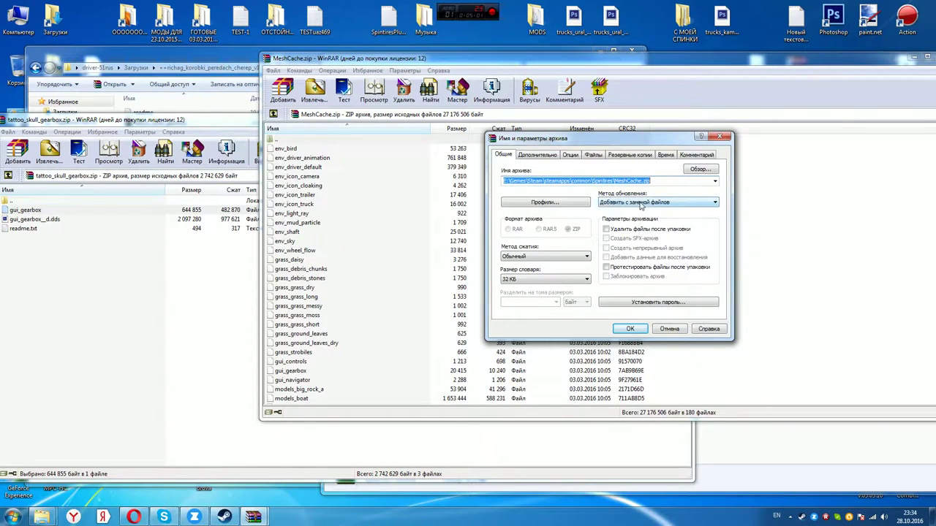
pyautogui.click(628, 330)
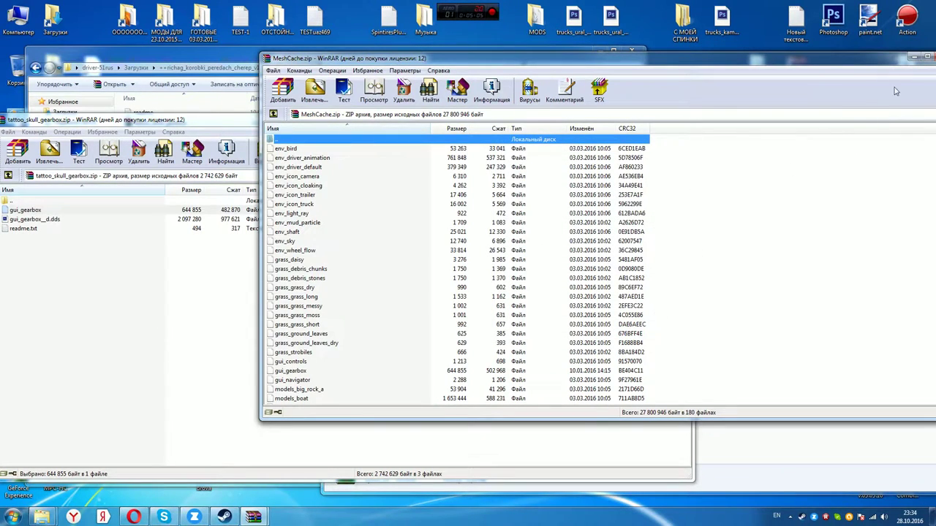
pyautogui.moveTo(870, 61); pyautogui.dragTo(717, 72)
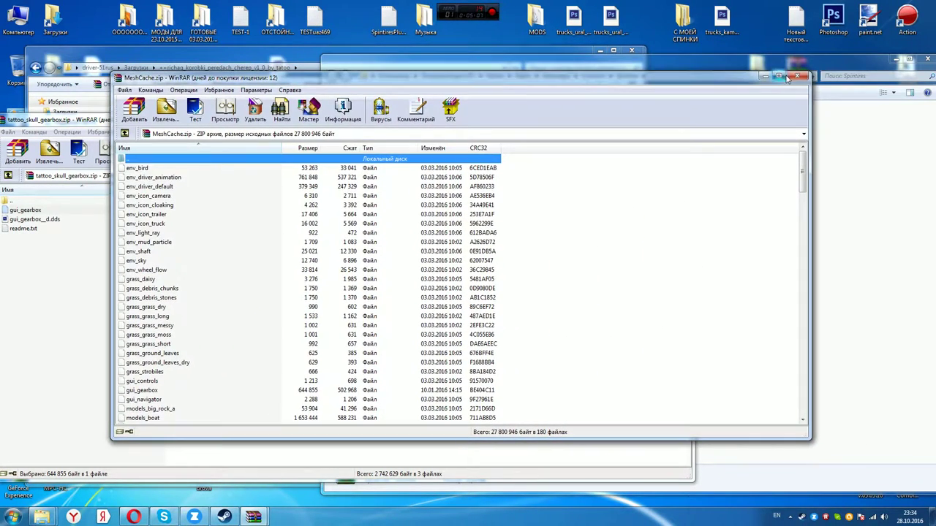
pyautogui.click(787, 73)
# Step: Review the backup folder С МОЕЙ СПИНКИ and highlight the matching User, Media.zip, MeshCache.zip and TextureCache.zip items in the Spintires folder
pyautogui.doubleClick(683, 20)
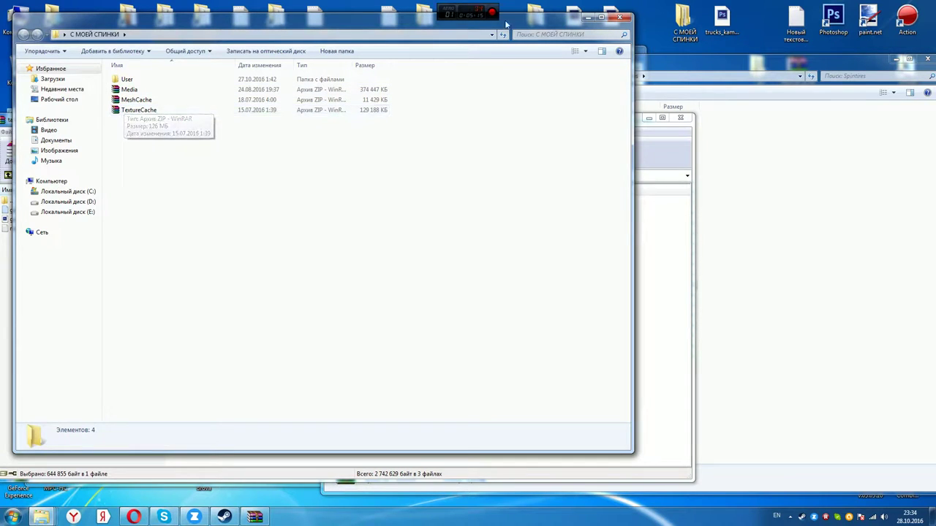
pyautogui.click(619, 17)
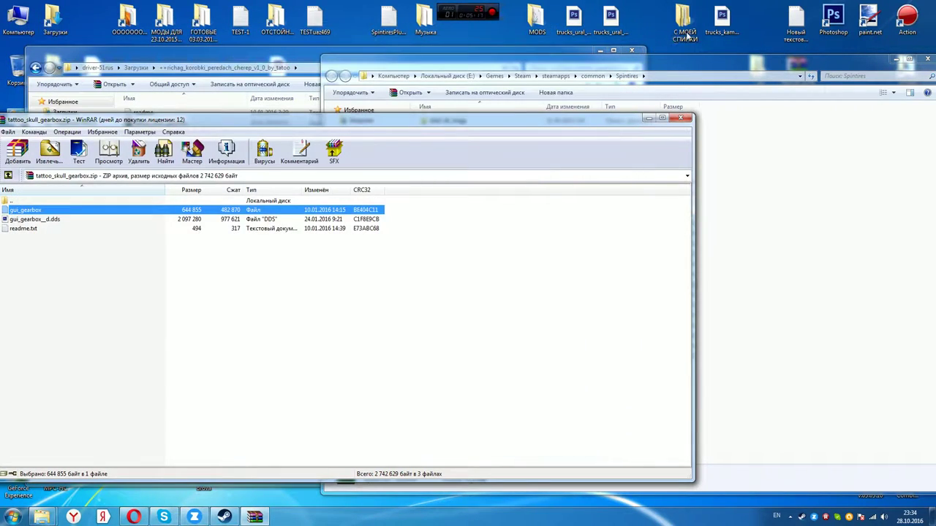
pyautogui.click(811, 316)
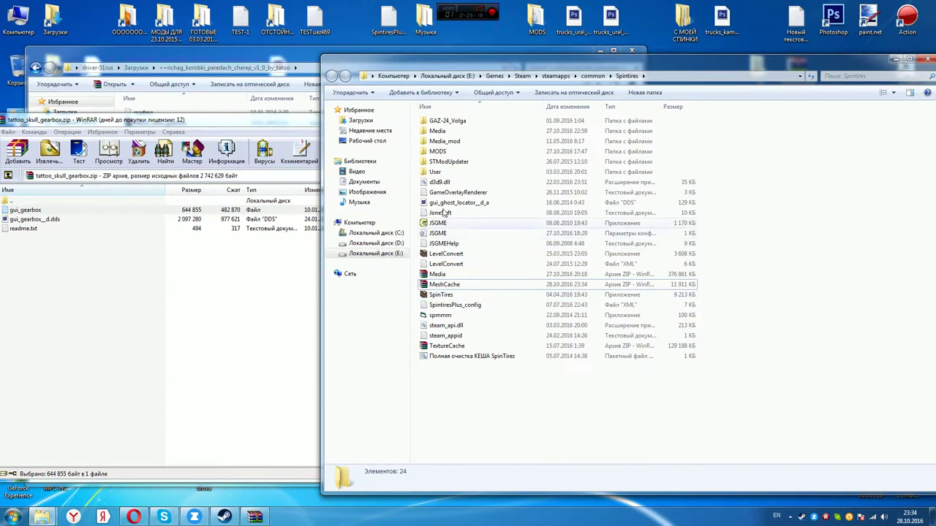
pyautogui.click(434, 173)
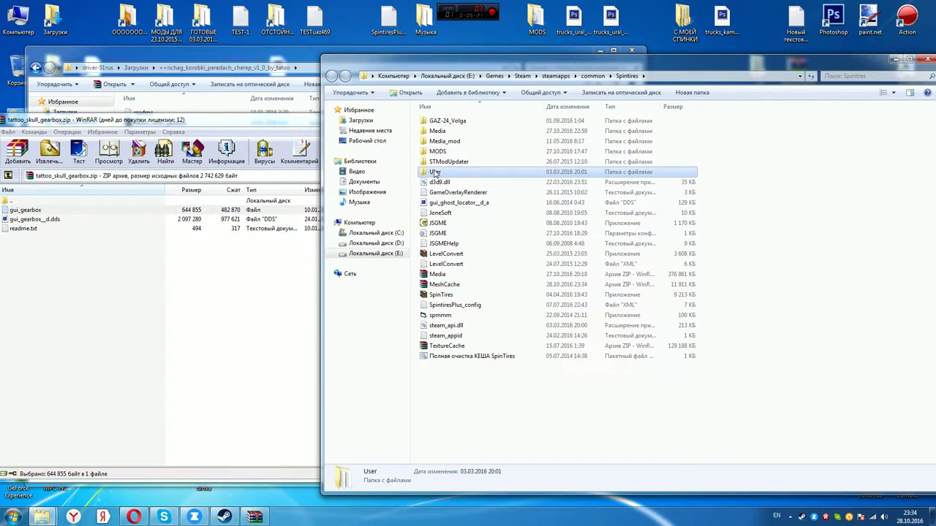
pyautogui.keyDown('ctrl'); pyautogui.click(438, 274); pyautogui.keyUp('ctrl')
pyautogui.keyDown('ctrl'); pyautogui.click(444, 284); pyautogui.keyUp('ctrl')
pyautogui.keyDown('ctrl'); pyautogui.click(446, 346); pyautogui.keyUp('ctrl')
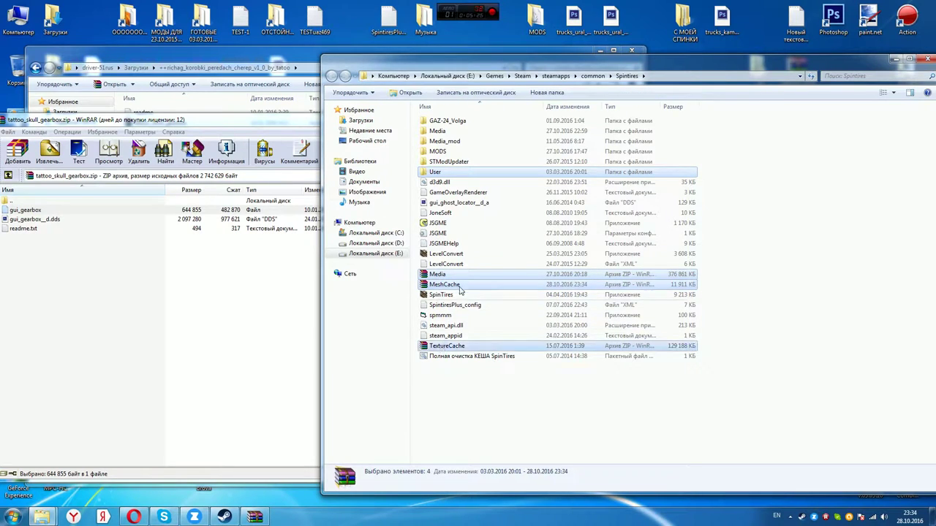
pyautogui.rightClick(461, 285)
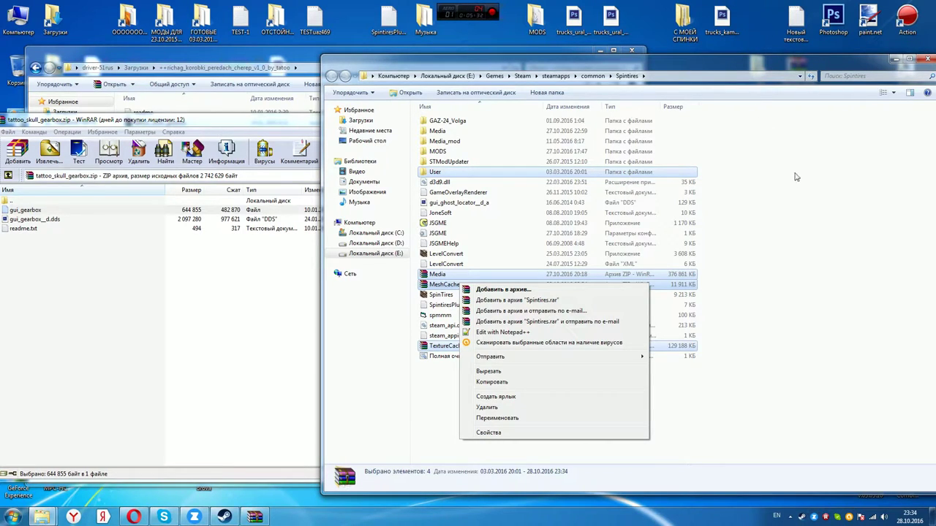
pyautogui.click(783, 308)
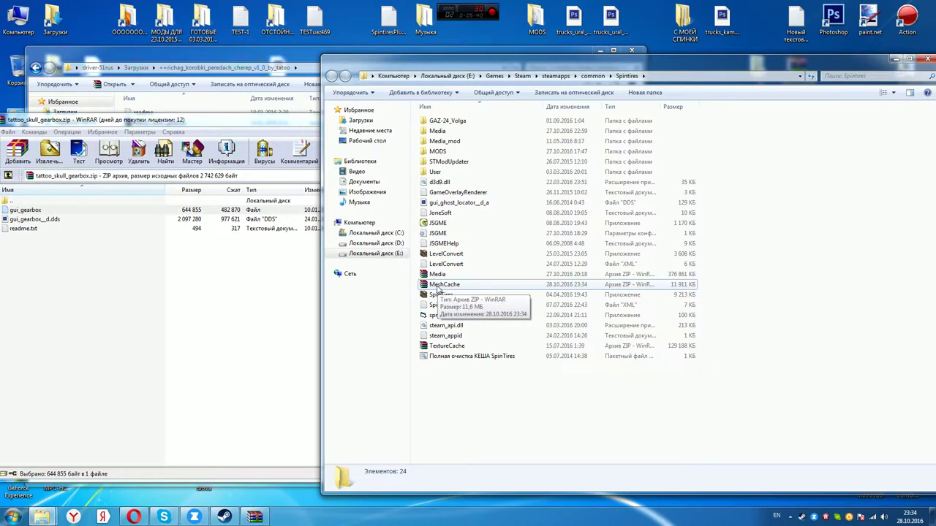
# Step: Add gui_gearbox__d.dds from tattoo_skull_gearbox.zip to TextureCache.zip in the Spintires folder with the add-and-replace method, and close TextureCache.zip
pyautogui.doubleClick(450, 349)
pyautogui.moveTo(382, 82); pyautogui.dragTo(573, 92)
pyautogui.moveTo(29, 221); pyautogui.dragTo(767, 362)
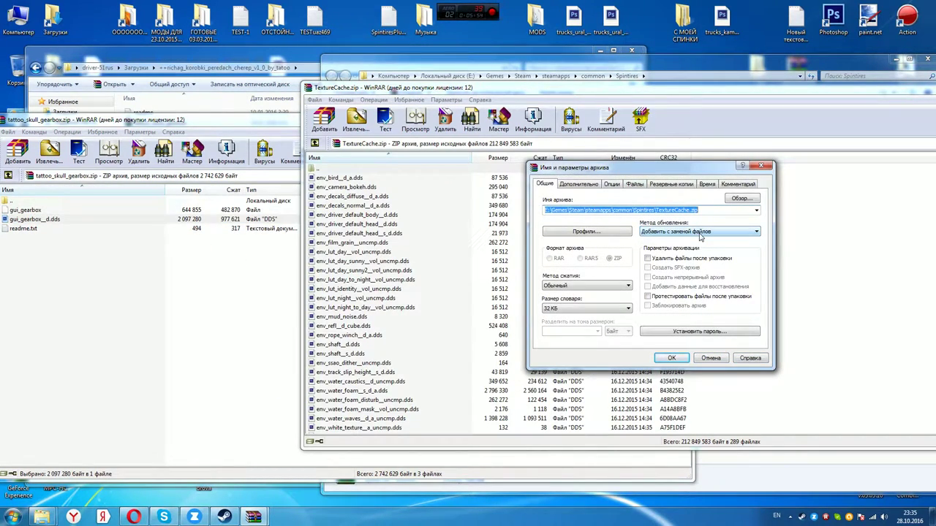
pyautogui.click(671, 358)
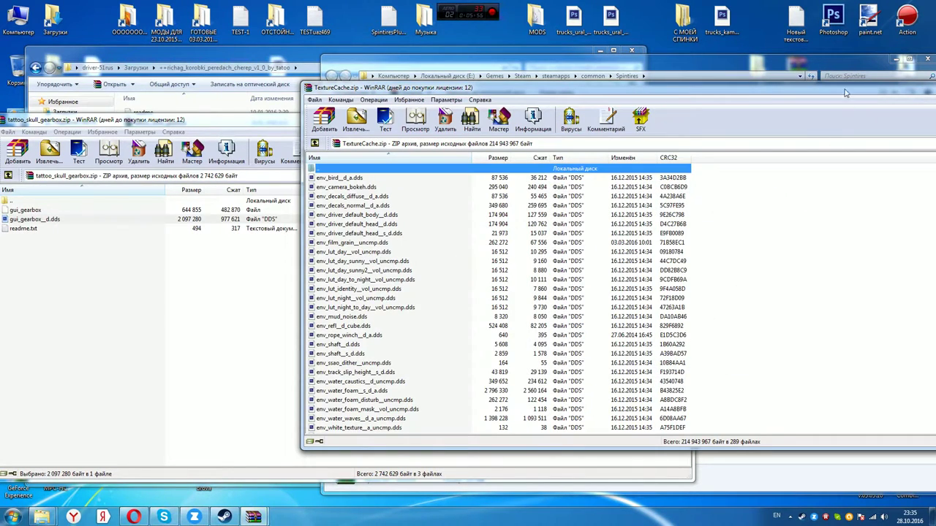
pyautogui.moveTo(838, 91); pyautogui.dragTo(672, 89)
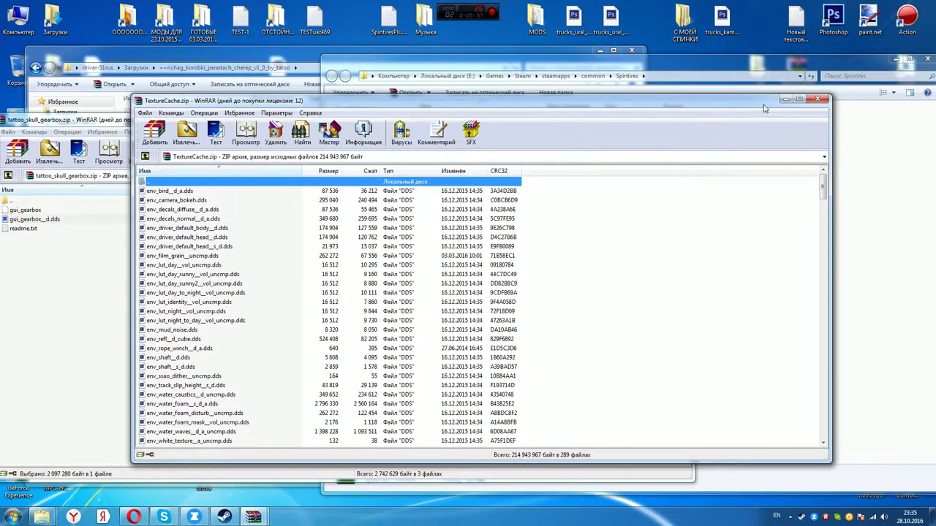
pyautogui.click(819, 89)
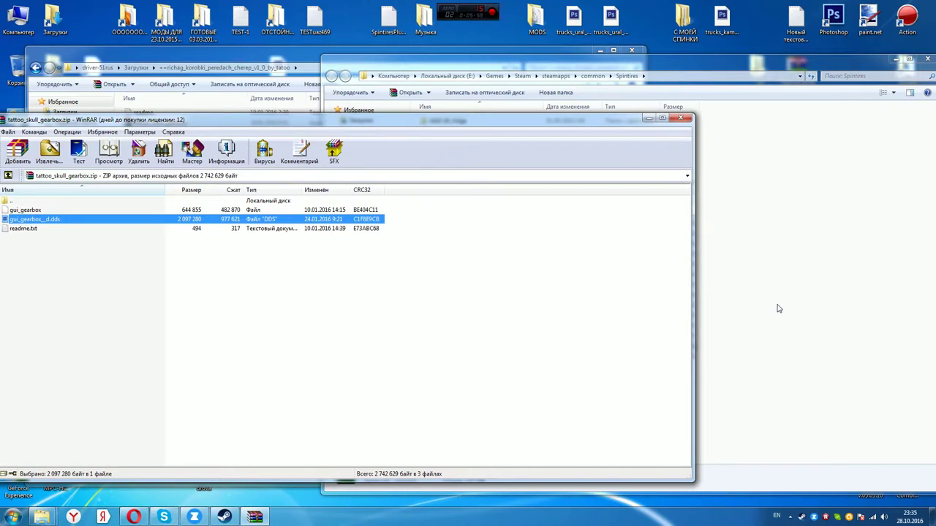
# Step: Open readme.txt from the mod archive and Config.xml from the Spintires User folder side by side
pyautogui.doubleClick(24, 231)
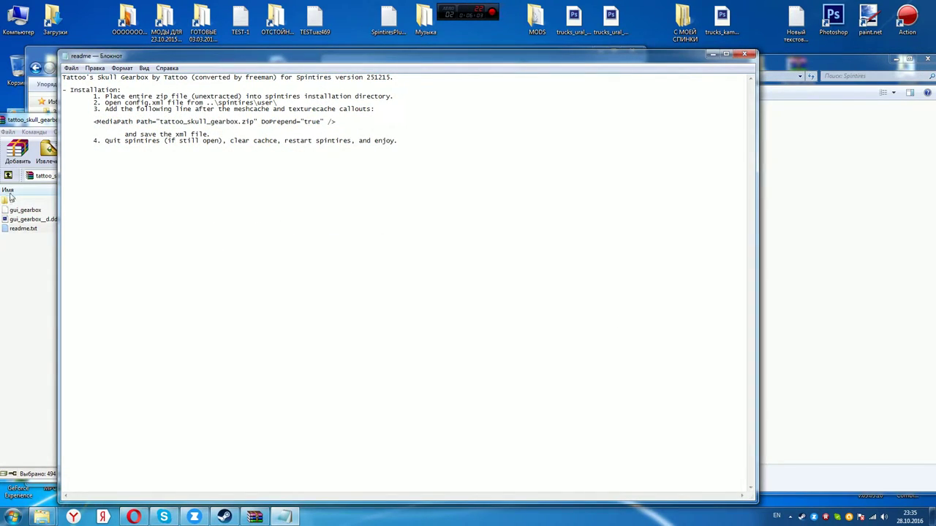
pyautogui.click(903, 332)
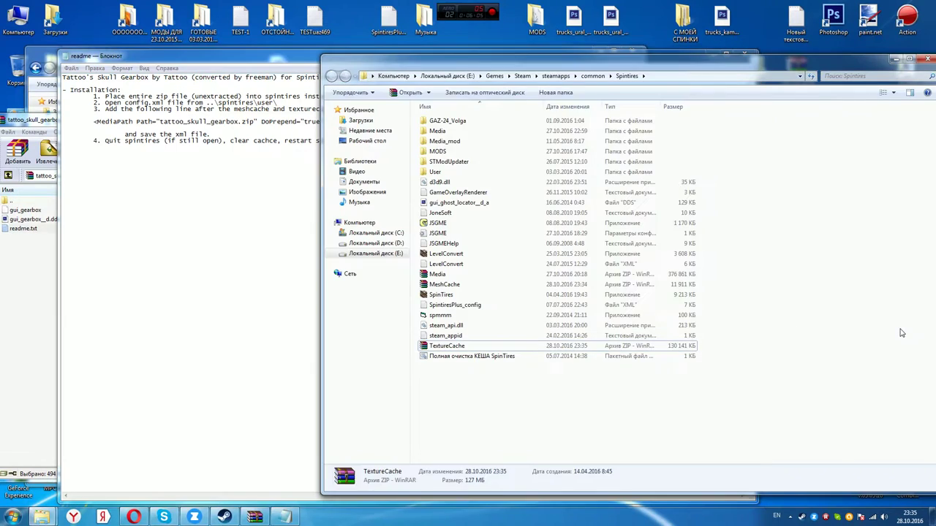
pyautogui.doubleClick(437, 172)
pyautogui.moveTo(495, 65); pyautogui.dragTo(632, 71)
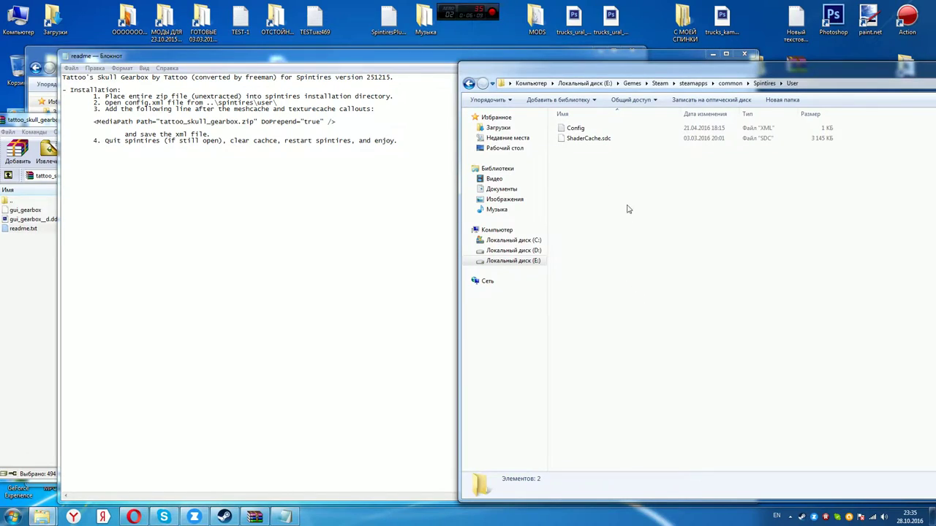
pyautogui.doubleClick(576, 132)
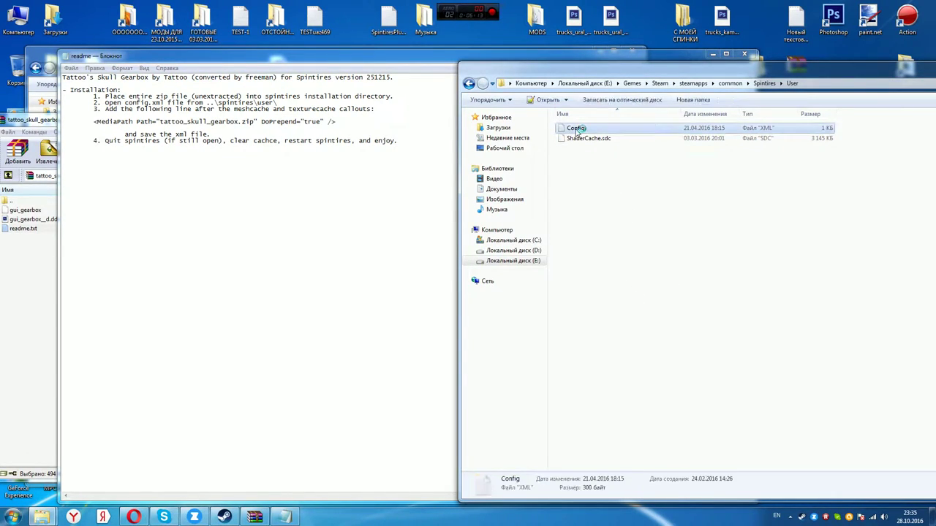
pyautogui.moveTo(346, 66); pyautogui.dragTo(835, 121)
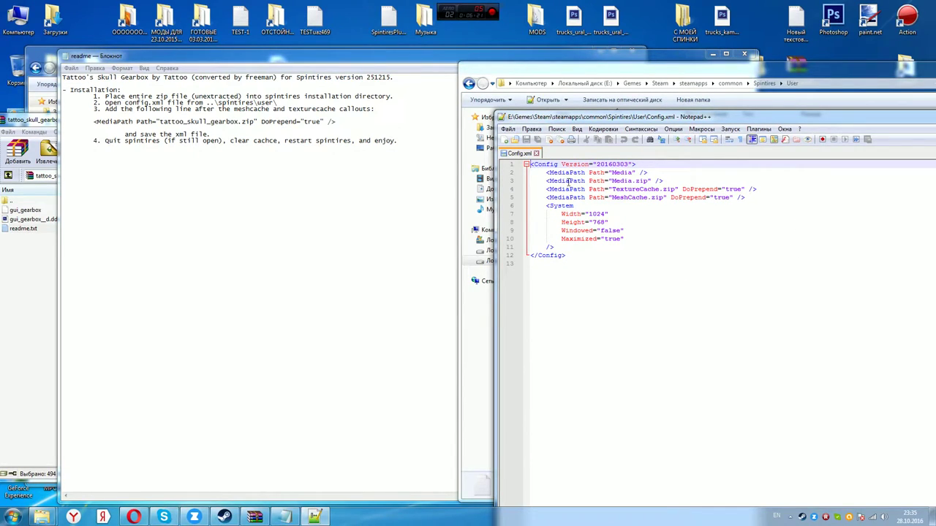
pyautogui.moveTo(569, 257); pyautogui.dragTo(531, 165)
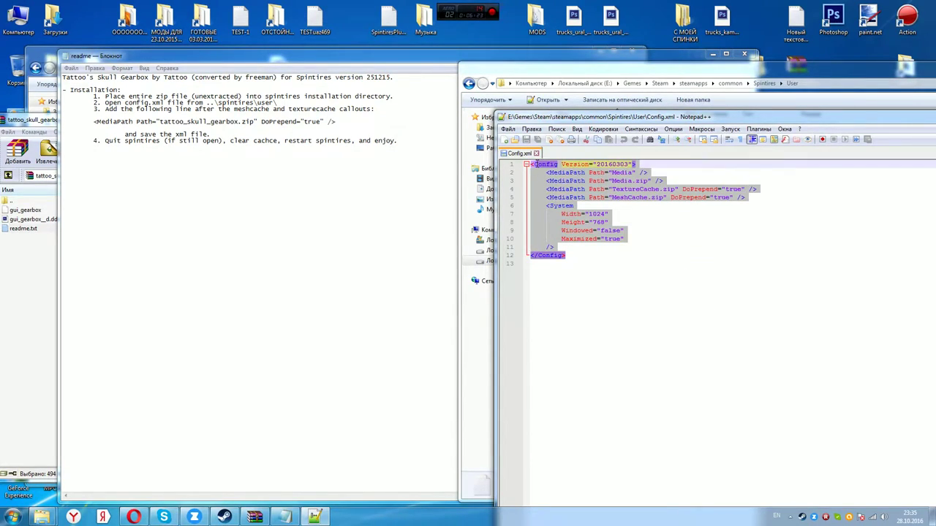
pyautogui.click(582, 262)
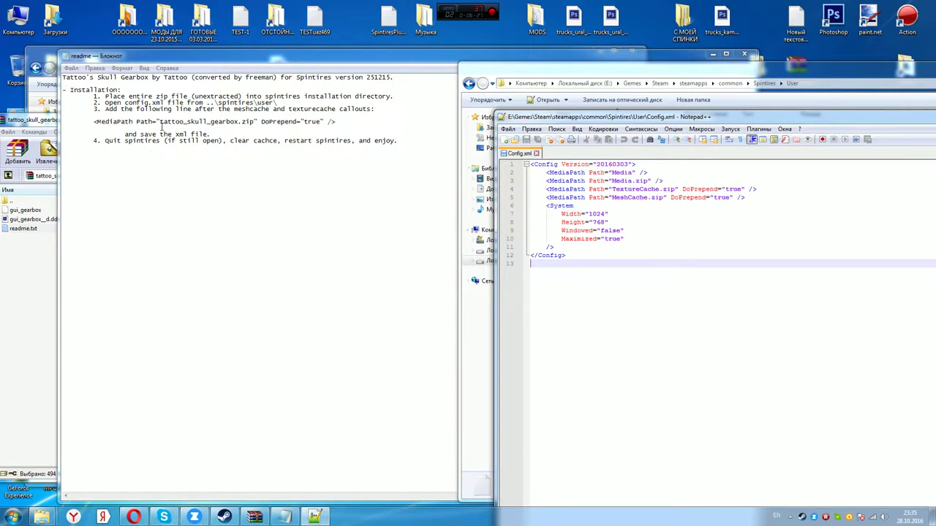
# Step: Copy the line <MediaPath Path="tattoo_skull_gearbox.zip" DoPrepend="true" /> from the readme and paste it directly before <System in Config.xml
pyautogui.click(338, 121)
pyautogui.moveTo(338, 121); pyautogui.dragTo(94, 122)
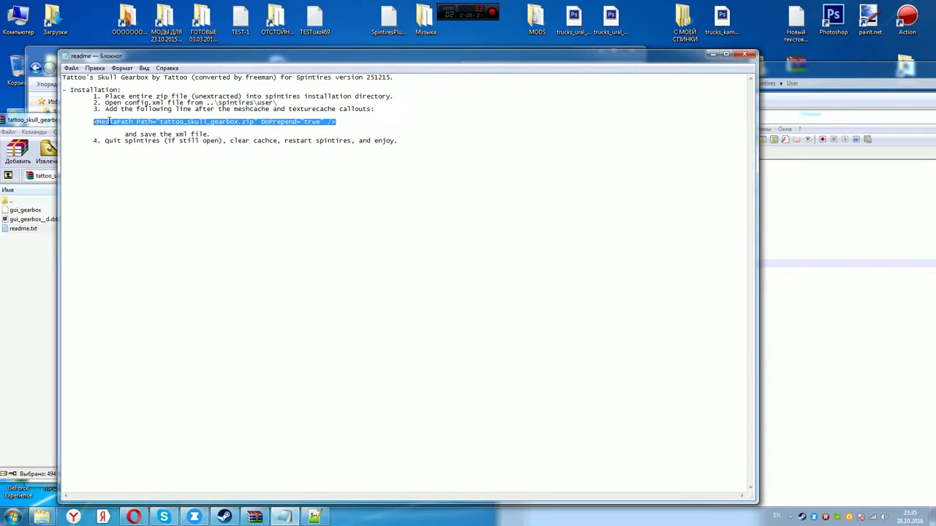
pyautogui.rightClick(108, 122)
pyautogui.click(133, 154)
pyautogui.click(880, 375)
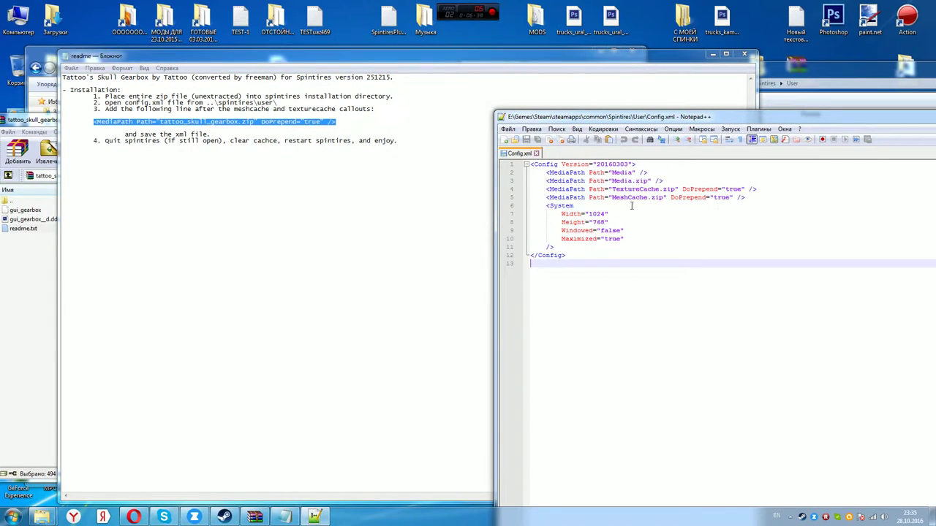
pyautogui.click(546, 207)
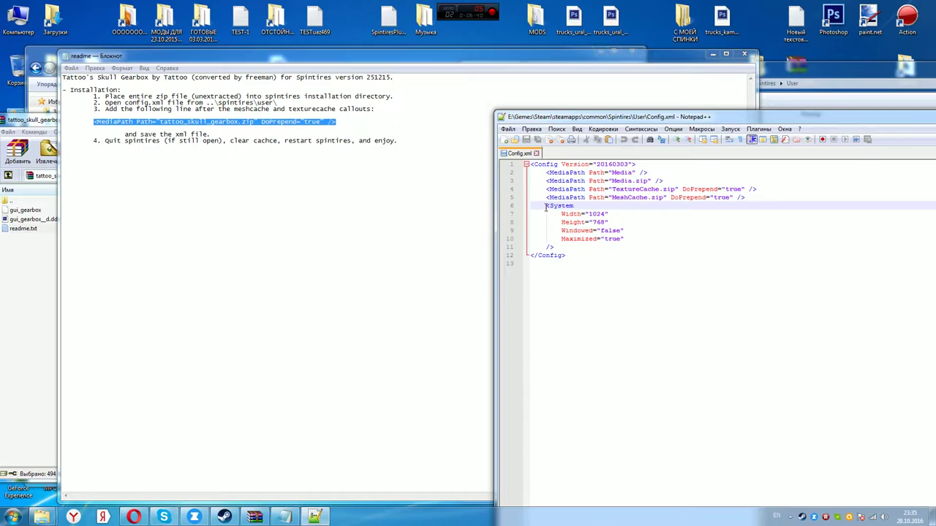
pyautogui.rightClick(545, 207)
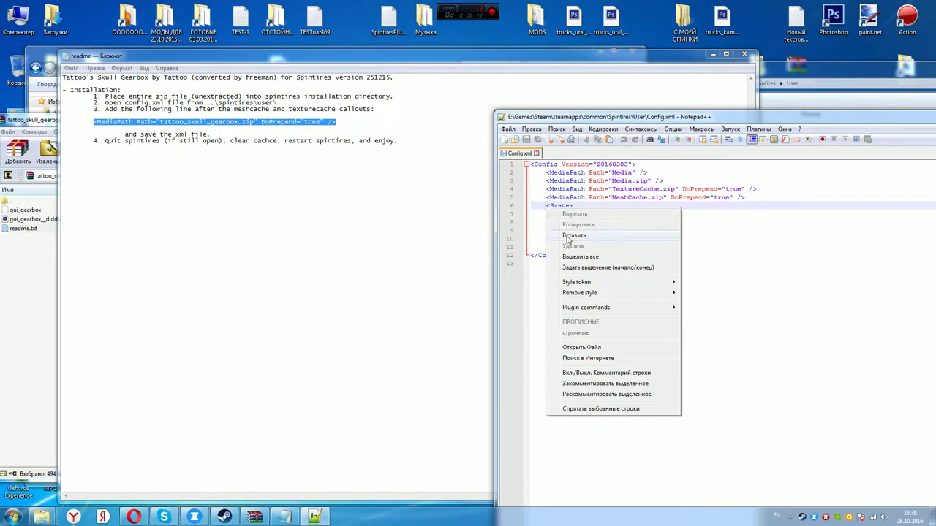
pyautogui.click(574, 235)
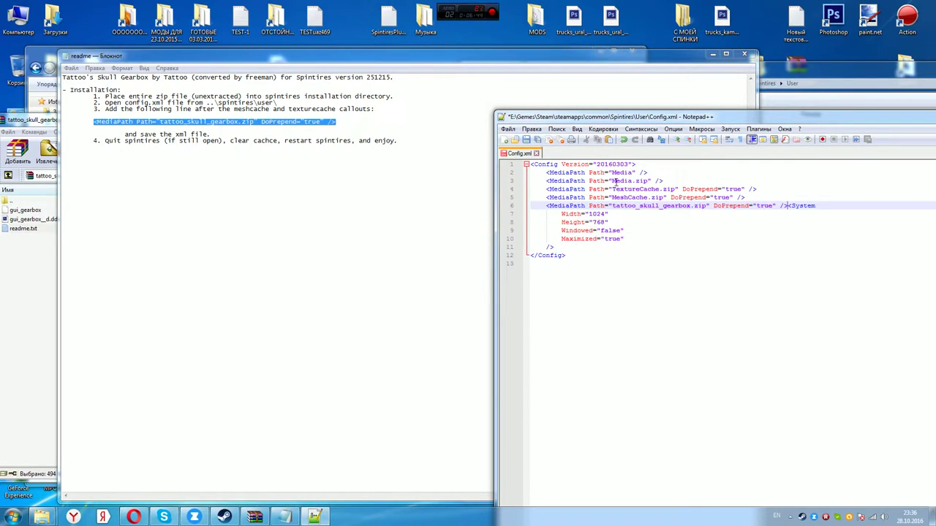
# Step: Save and close Config.xml, and reopen the User folder from the Spintires folder
pyautogui.moveTo(736, 121); pyautogui.dragTo(375, 81)
pyautogui.click(162, 101)
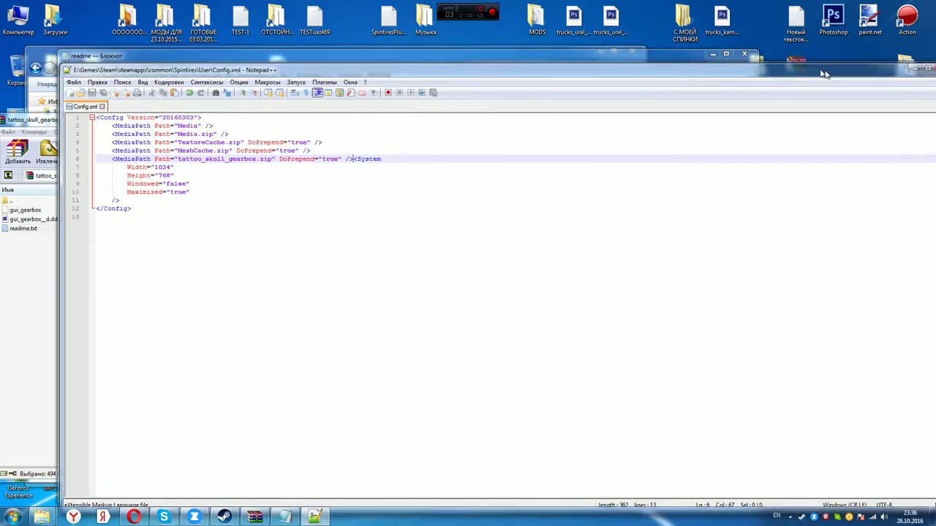
pyautogui.click(923, 71)
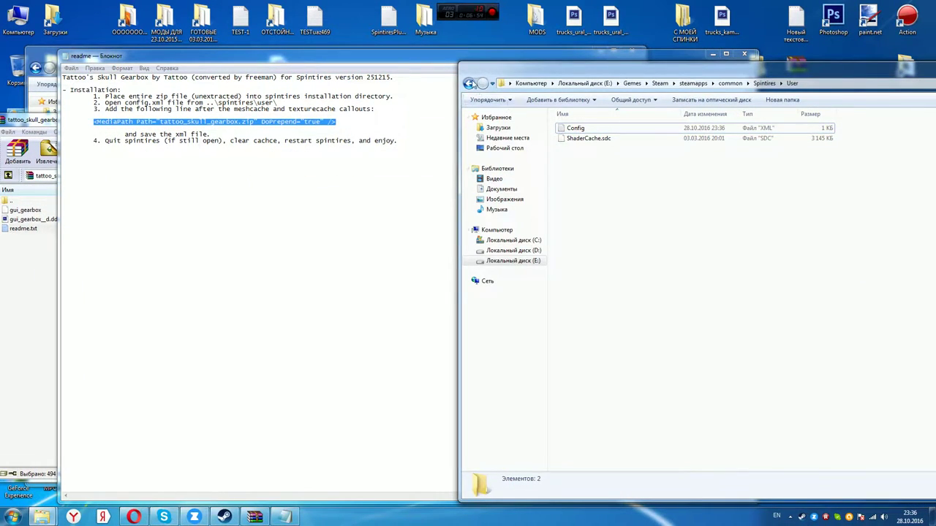
pyautogui.click(468, 83)
pyautogui.doubleClick(578, 179)
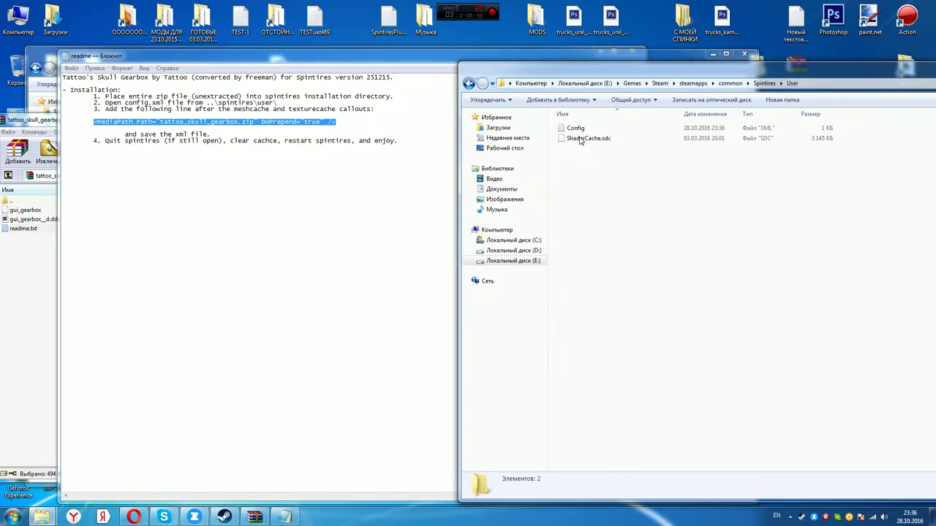
# Step: Reopen Config.xml from the User folder, check the inserted tattoo_skull_gearbox.zip MediaPath line, and close the file
pyautogui.doubleClick(577, 128)
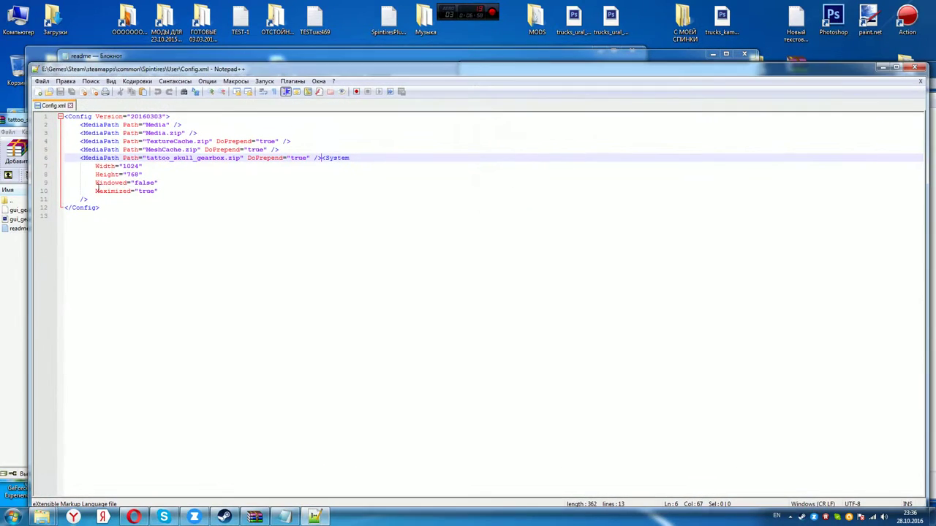
pyautogui.moveTo(76, 158); pyautogui.dragTo(319, 163)
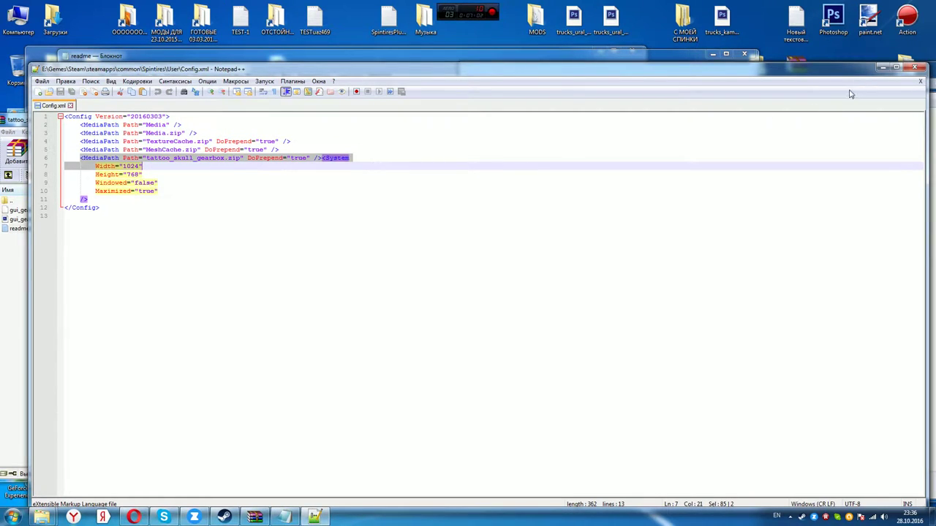
pyautogui.click(914, 67)
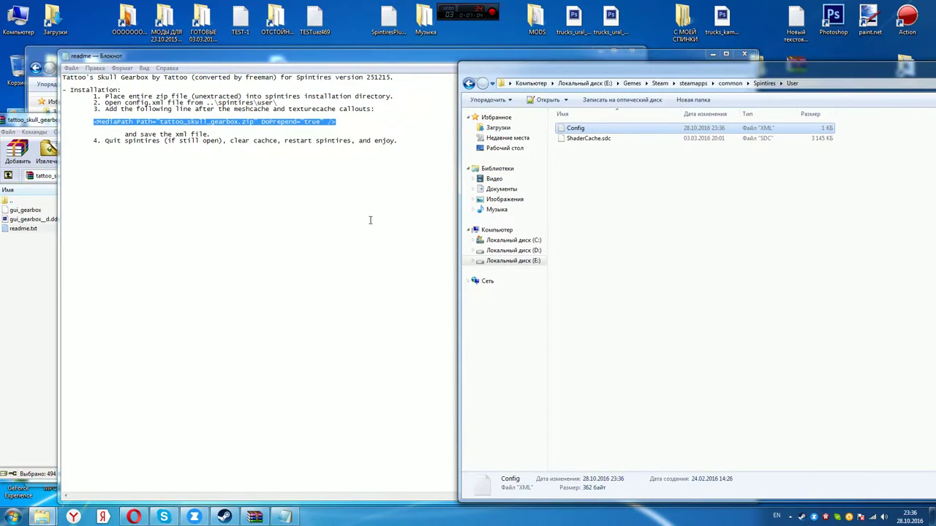
# Step: Close the readme, the mod's download folder and the tattoo_skull_gearbox.zip archive, leaving only the Spintires User folder open
pyautogui.click(745, 55)
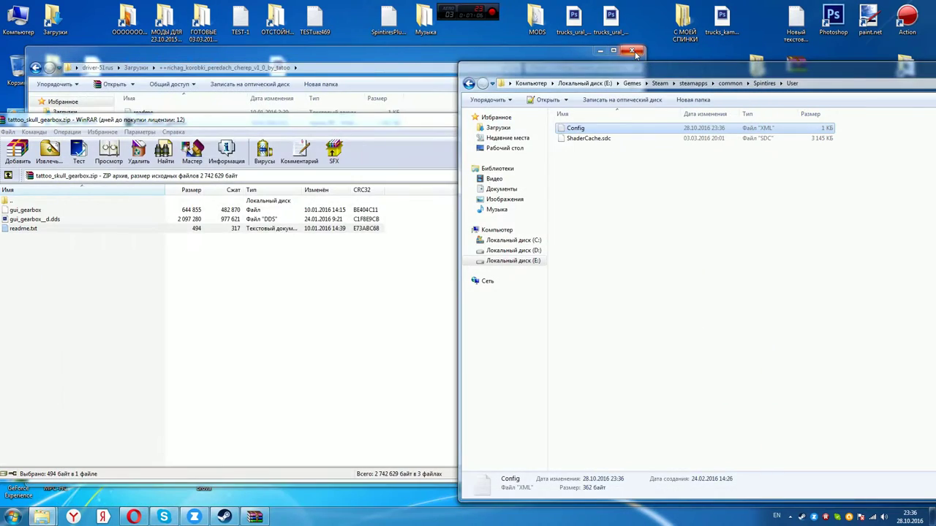
pyautogui.click(632, 51)
pyautogui.click(446, 121)
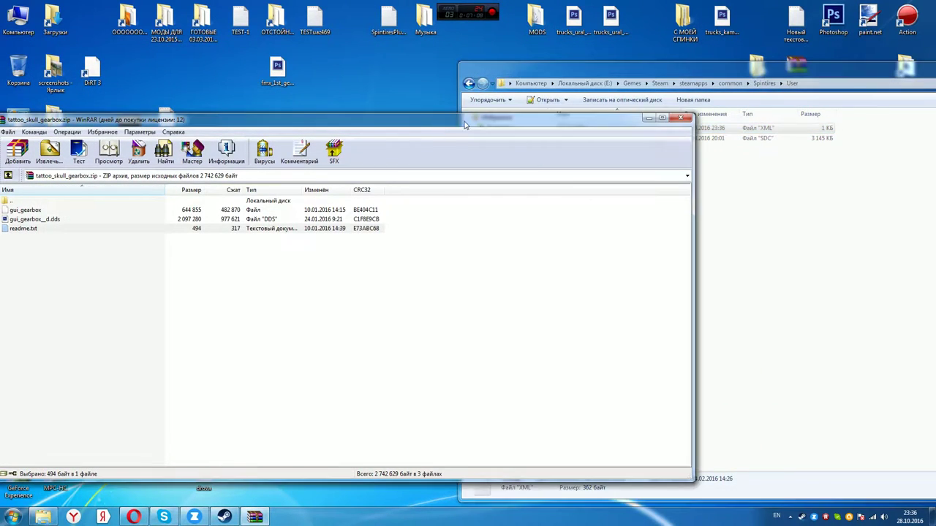
pyautogui.click(681, 118)
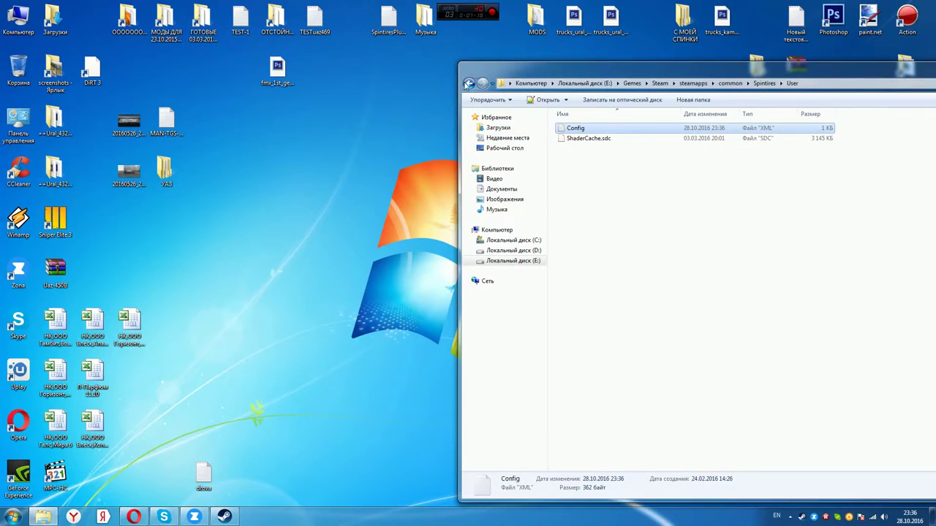
# Step: Return to the main Spintires folder, move its window to the middle of the desktop and select the batch file Полная очистка КЕША SpinTires
pyautogui.click(469, 83)
pyautogui.moveTo(612, 69); pyautogui.dragTo(331, 52)
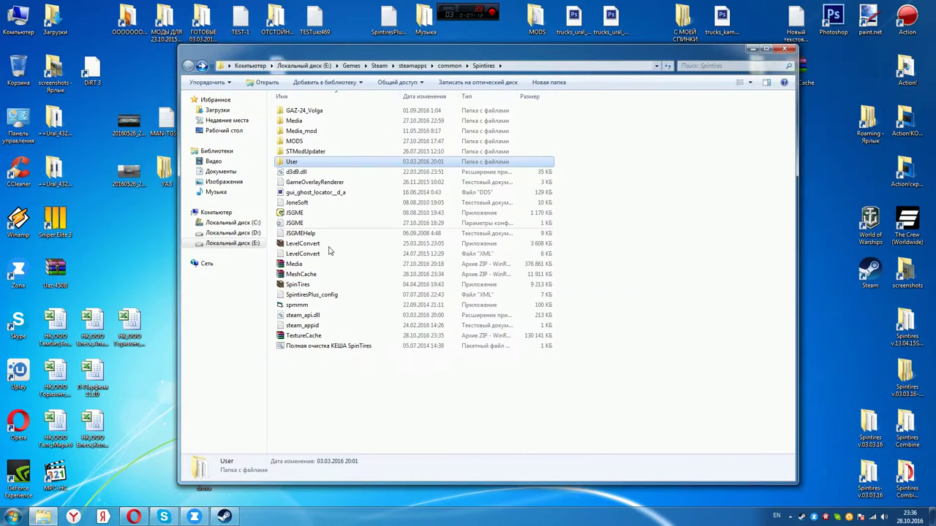
pyautogui.click(322, 348)
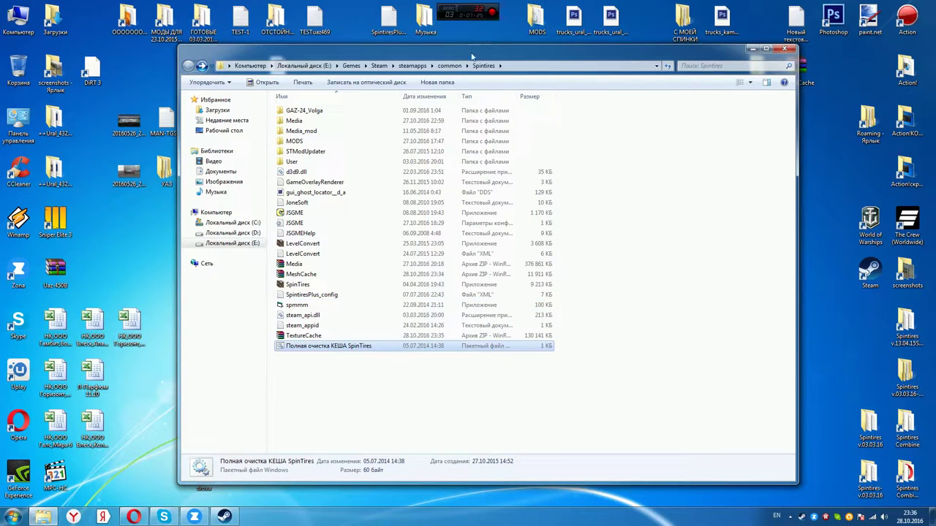
# Step: Launch SpinTires from its folder, dismiss the media path error and set the game language to Русский
pyautogui.doubleClick(297, 284)
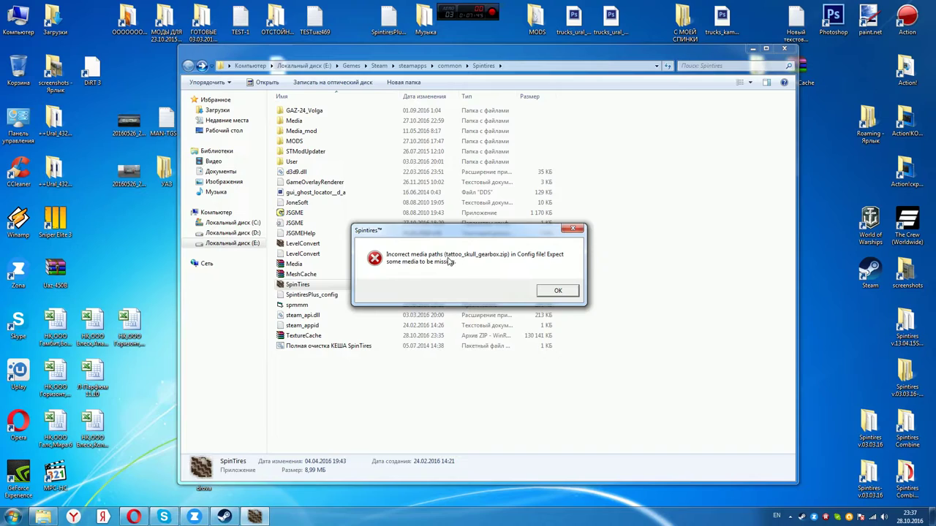
pyautogui.click(557, 292)
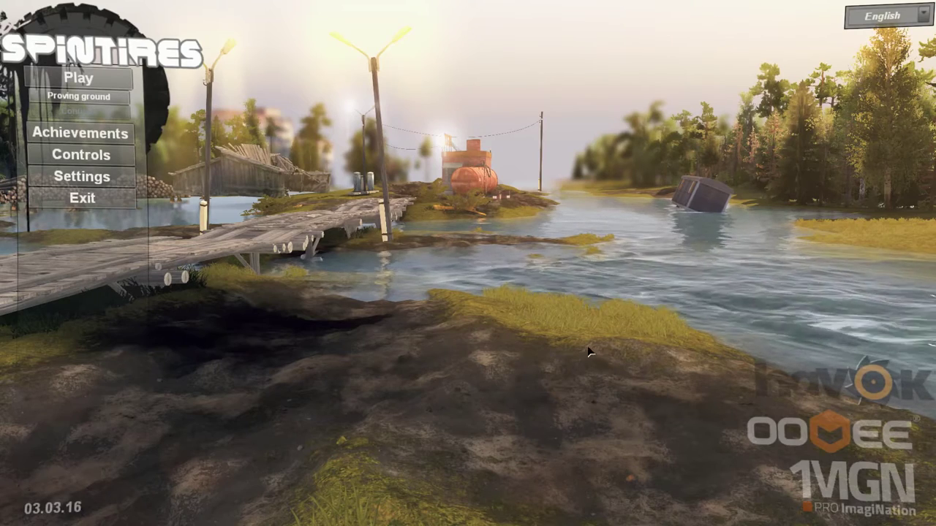
pyautogui.click(884, 15)
pyautogui.click(866, 192)
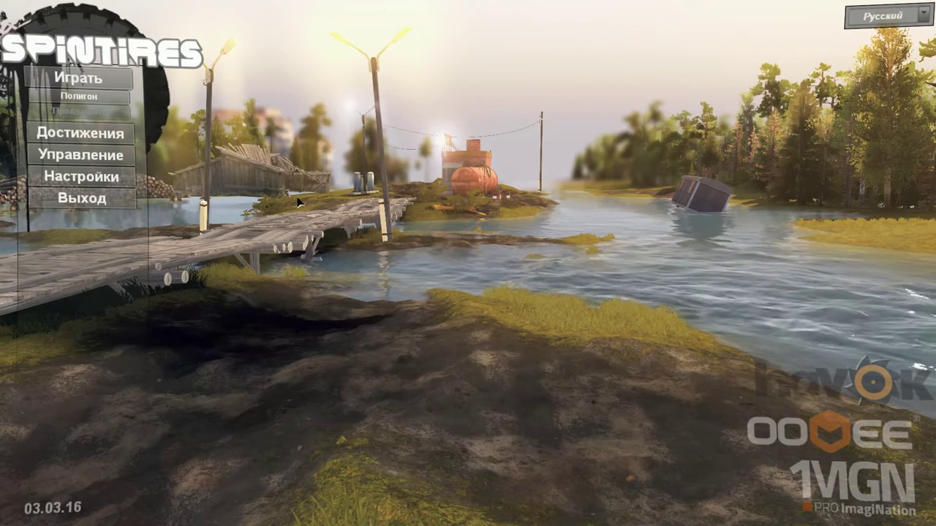
# Step: Refresh the list of network games, create a new multiplayer room and view the maps available for it
pyautogui.click(51, 78)
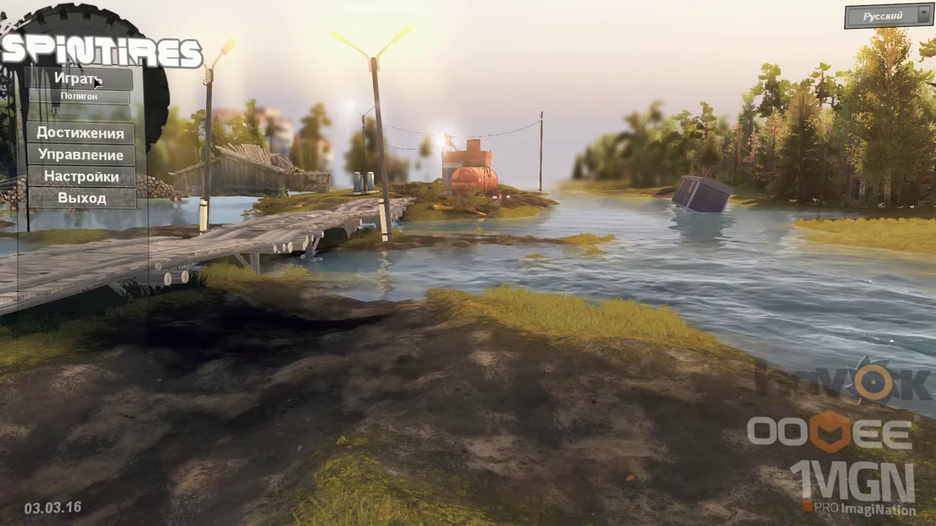
pyautogui.click(302, 36)
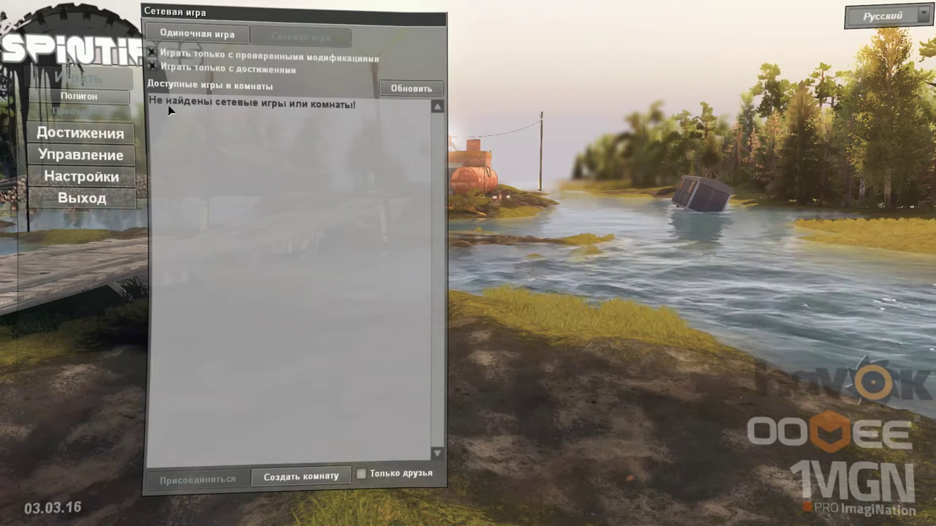
pyautogui.click(386, 87)
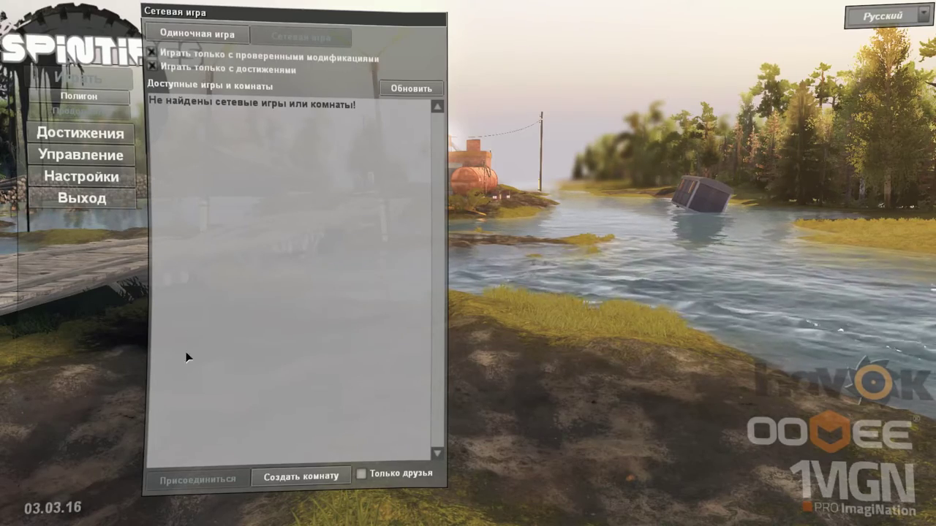
pyautogui.click(275, 472)
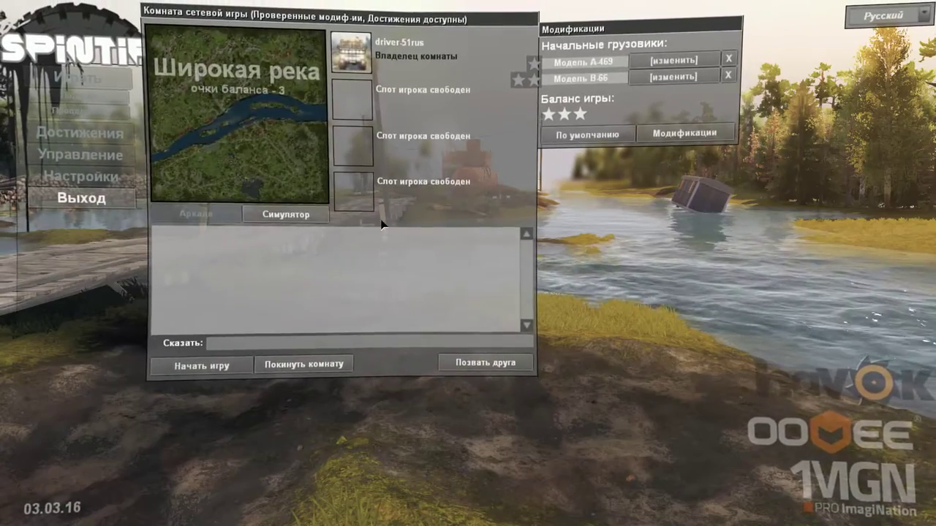
pyautogui.click(276, 120)
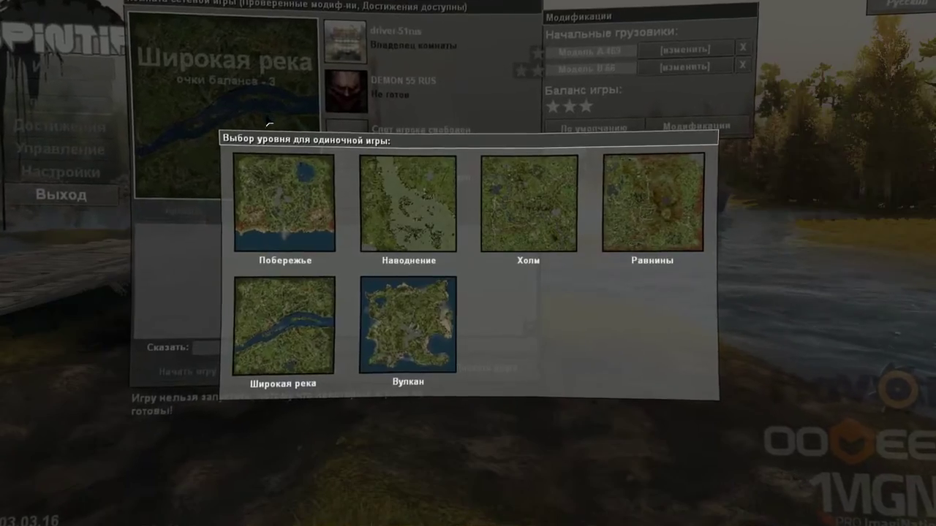
pyautogui.click(268, 122)
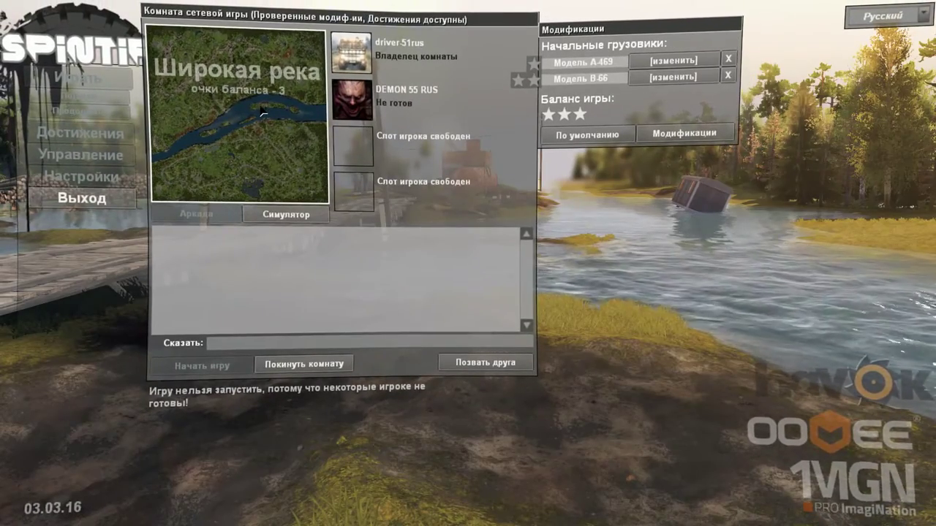
# Step: Remove the first starting truck, Модель A-469, from the room and replace it with Scania Rcab 2009 4x4
pyautogui.click(729, 60)
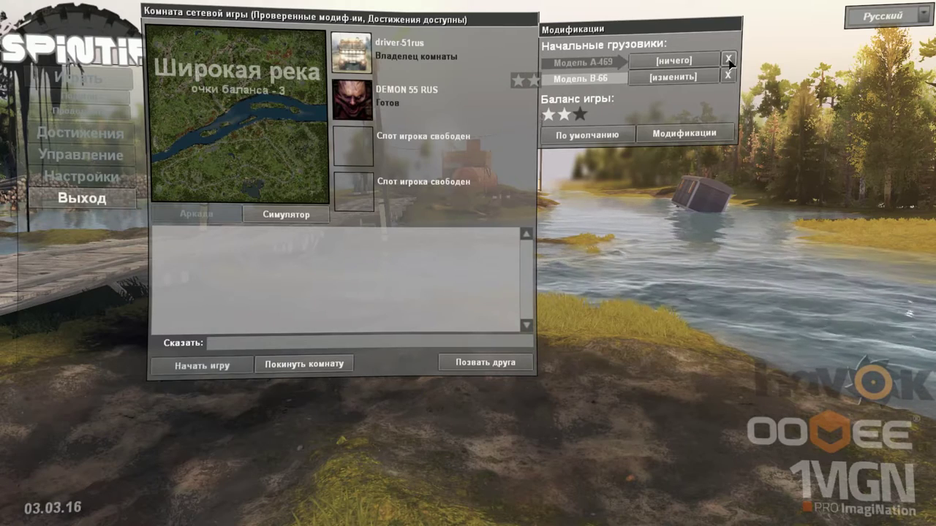
pyautogui.click(670, 62)
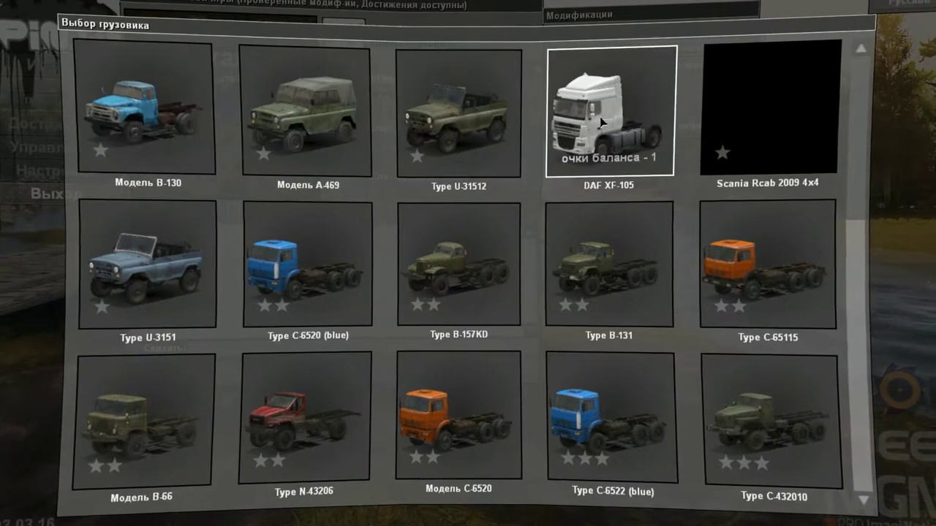
pyautogui.click(762, 144)
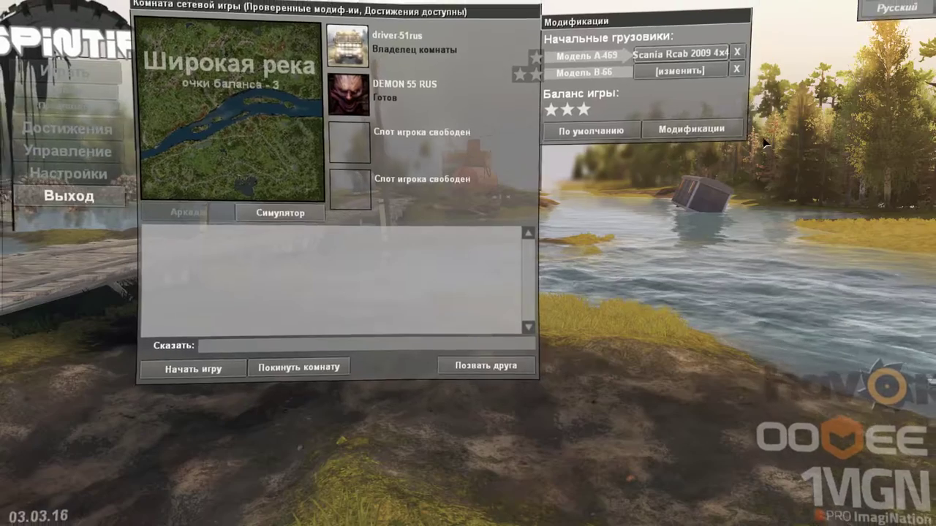